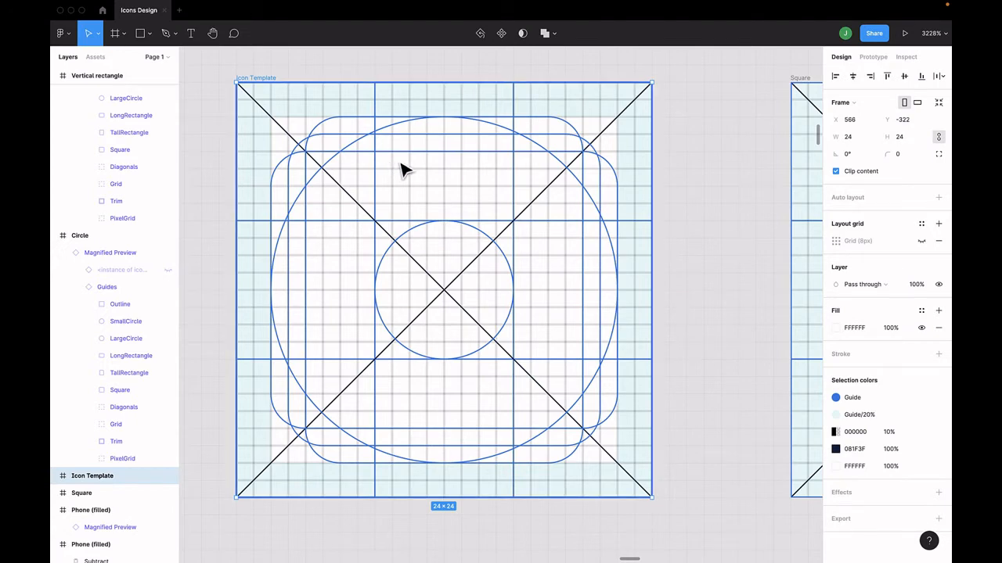
Examine the icon template's keyline shapes: the Square, Circle, Vertical rectangle and Horizontal rectangle frames
scroll(498, 225, "right", 8)
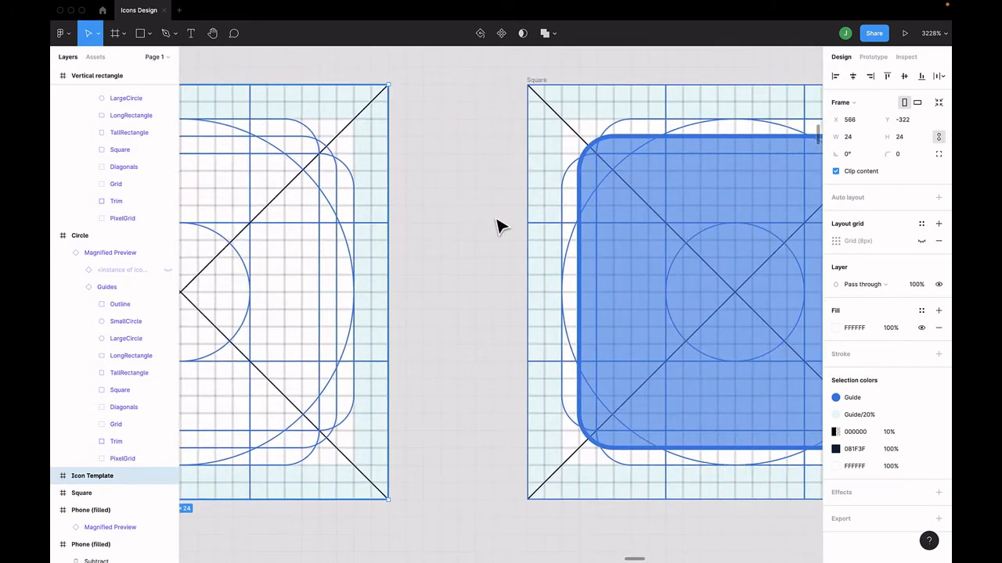
scroll(499, 225, "down", 1)
scroll(498, 226, "right", 3)
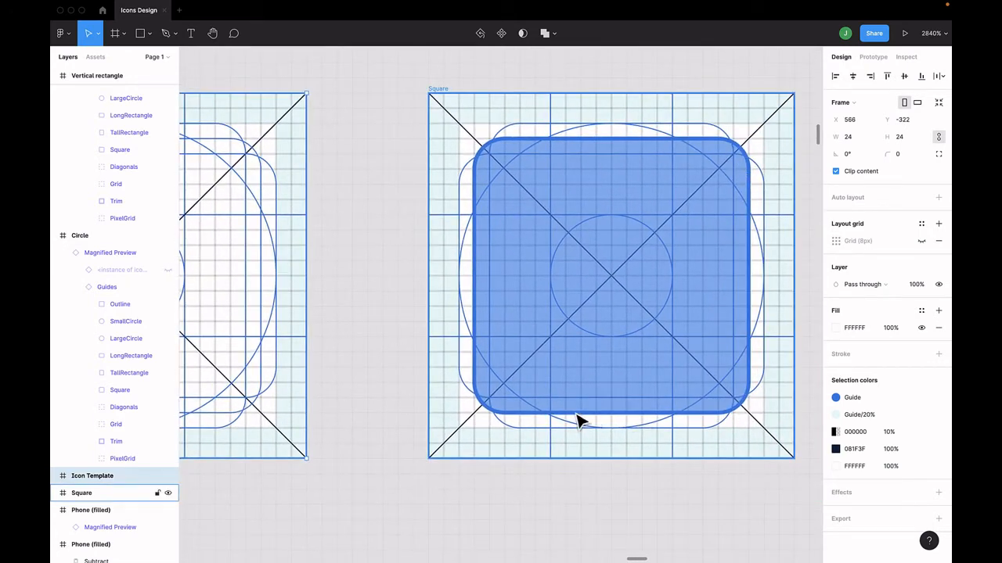
scroll(481, 323, "up", 3)
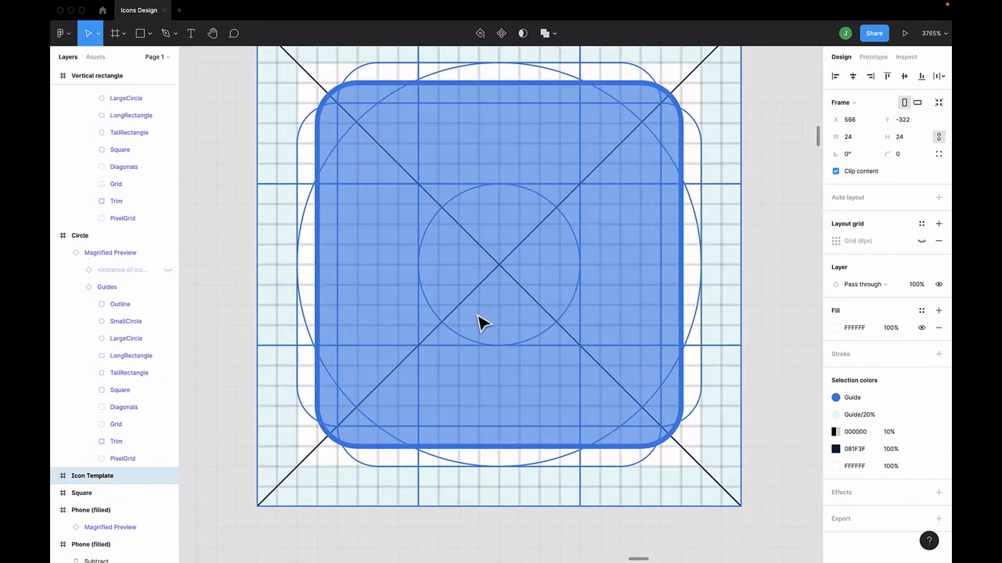
scroll(566, 391, "down", 2)
scroll(566, 392, "right", 10)
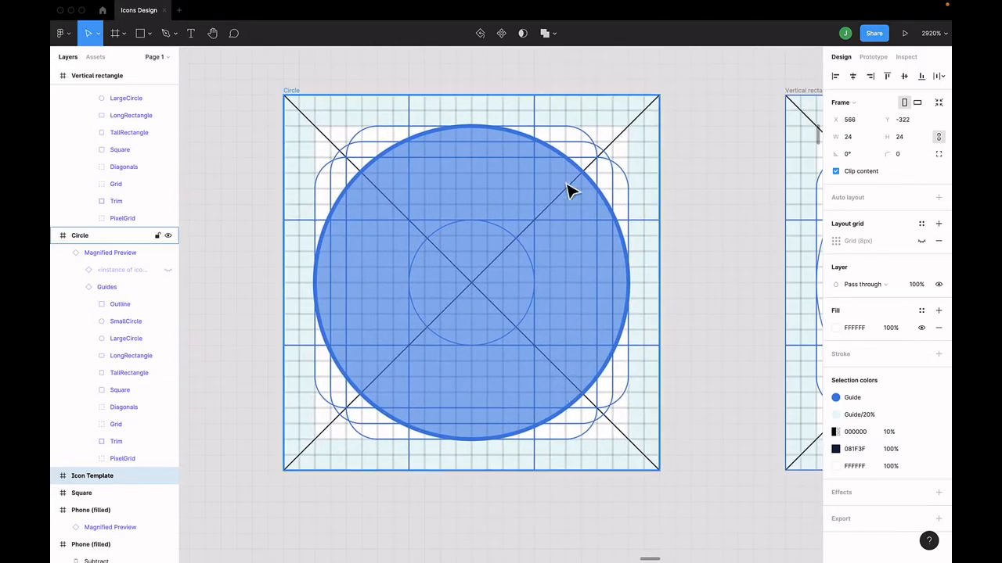
scroll(465, 409, "right", 10)
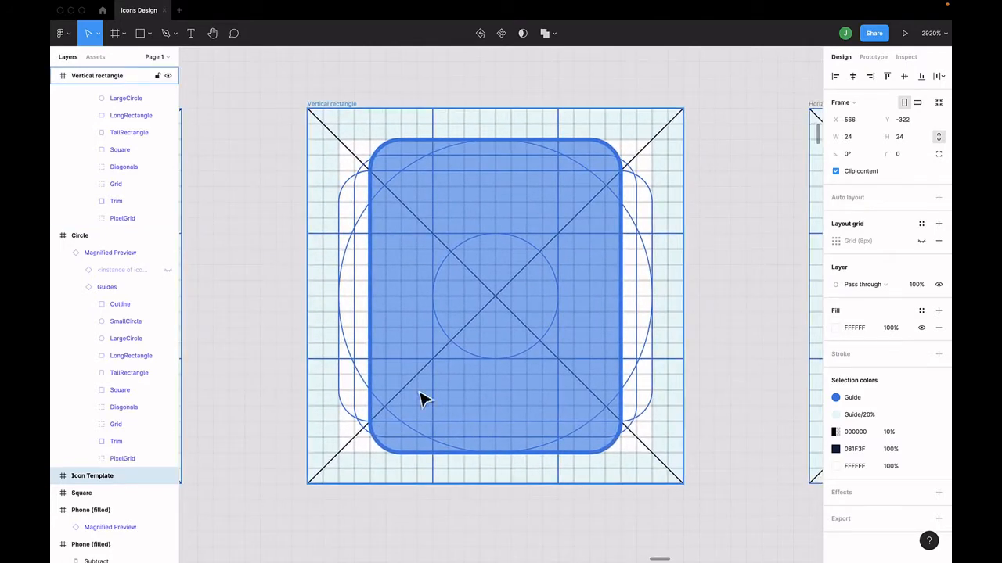
scroll(548, 358, "down", 2)
scroll(548, 358, "right", 6)
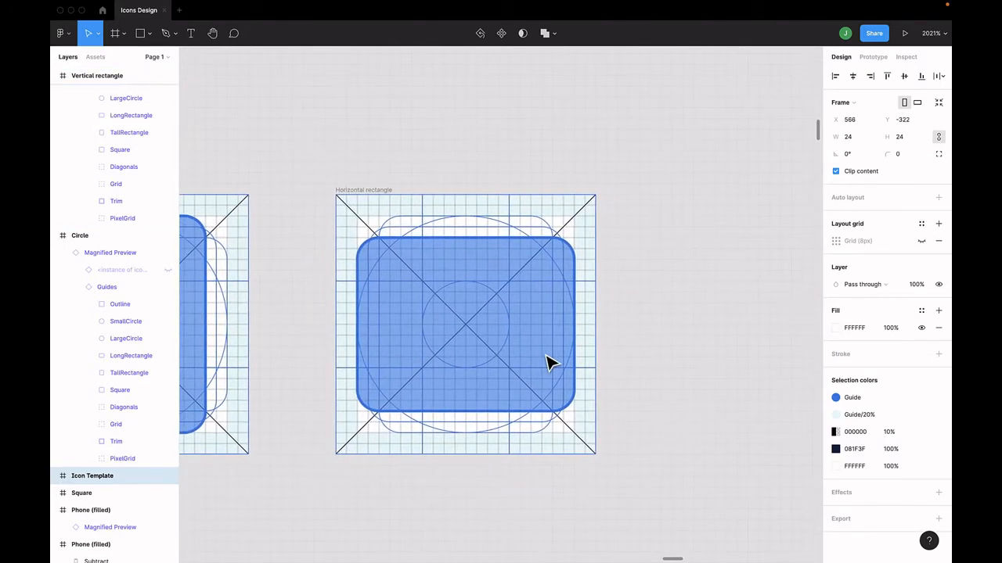
scroll(548, 362, "up", 2)
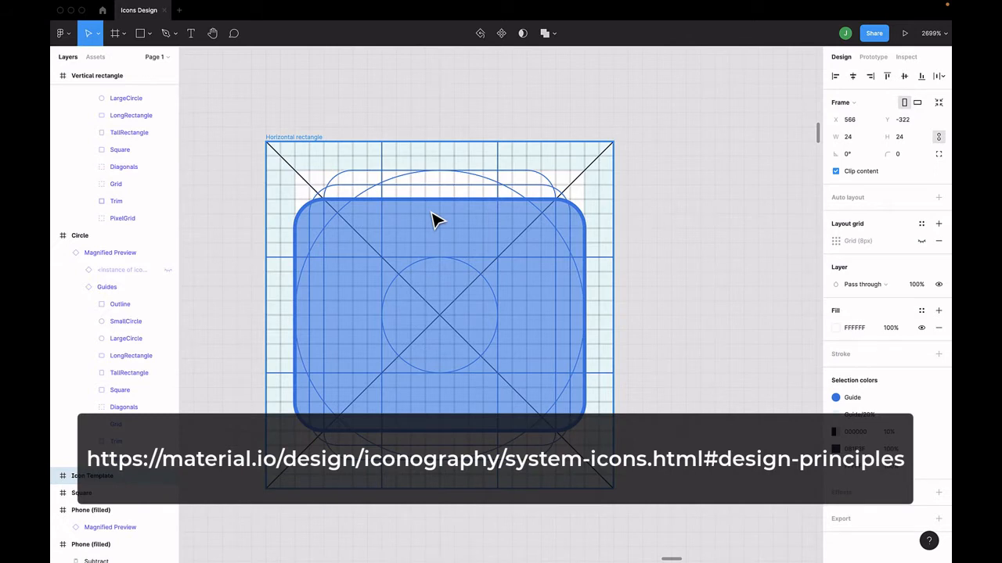
scroll(437, 220, "down", 10)
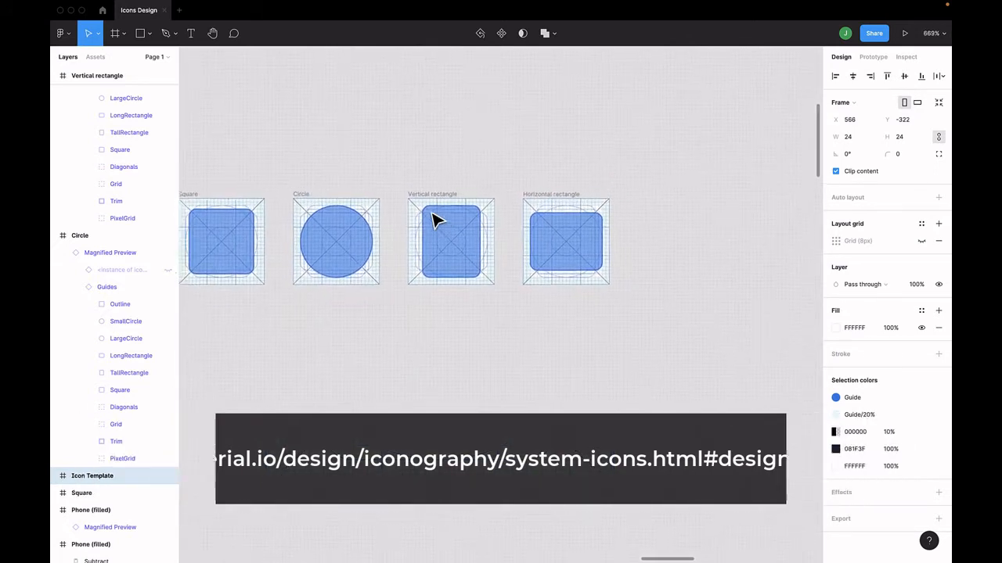
scroll(434, 219, "left", 6)
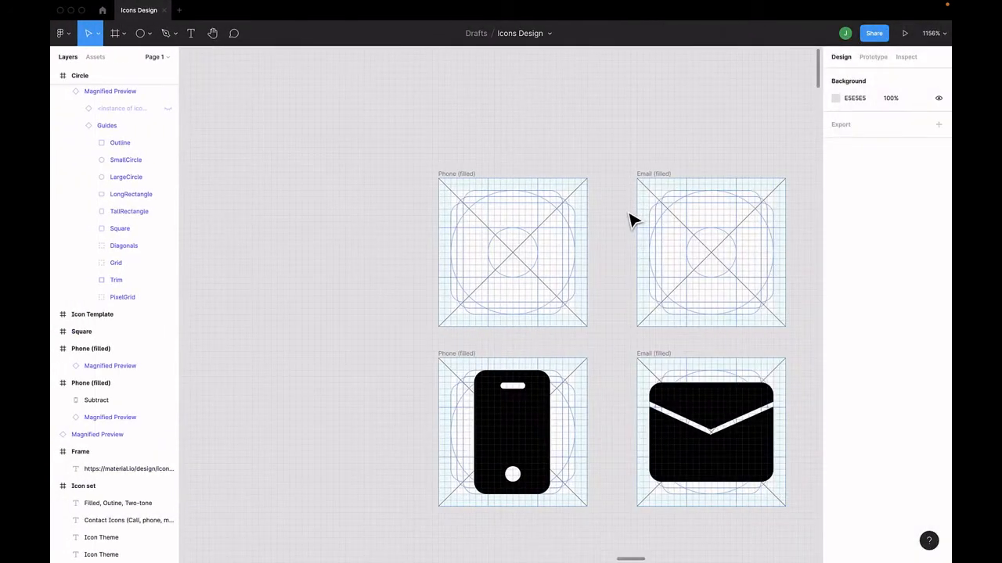
Draw a 12 × 20 rectangle centred in the empty Phone (filled) frame and set its corner radius to 2
scroll(632, 220, "up", 5)
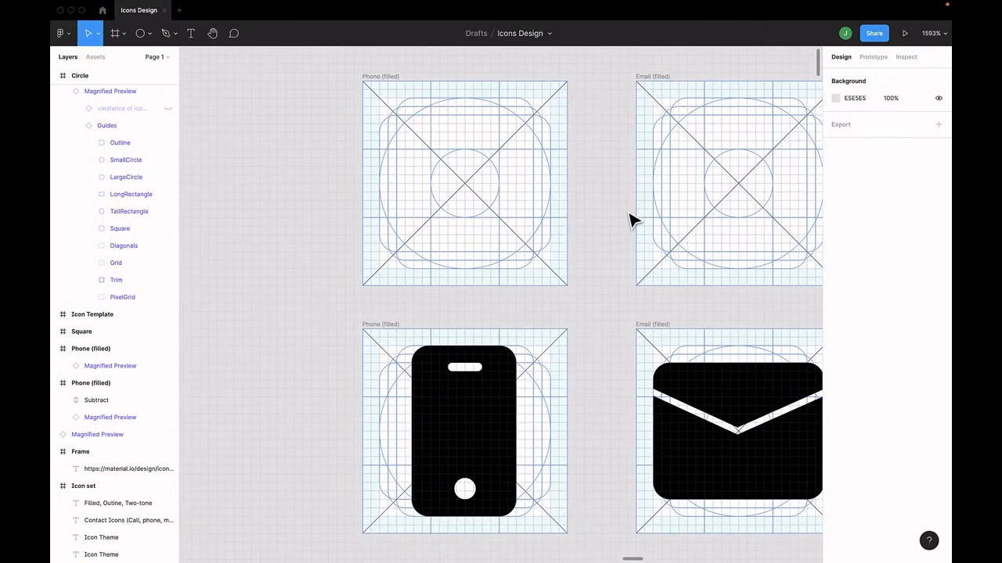
scroll(632, 220, "down", 3)
scroll(632, 220, "up", 3)
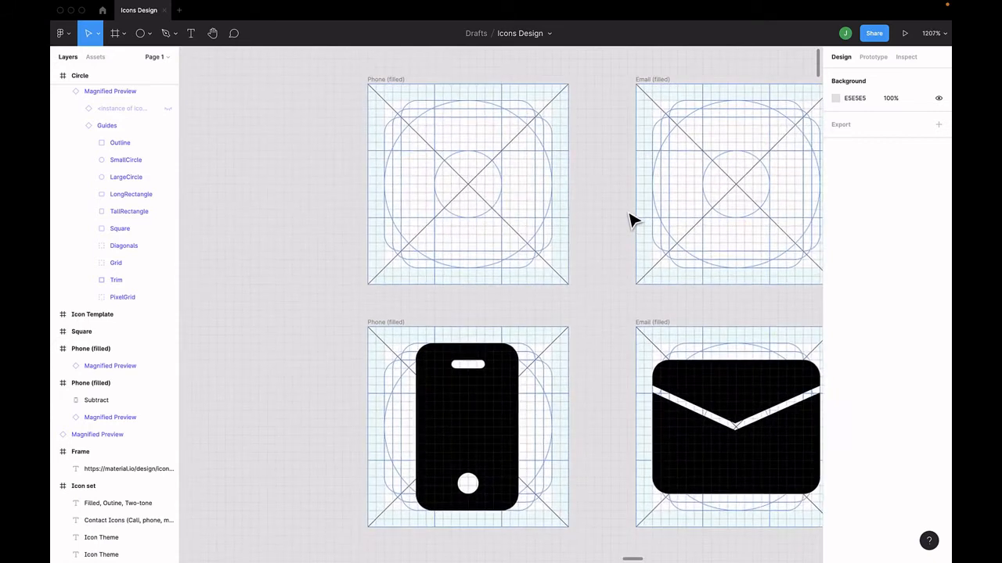
left_click(149, 35)
left_click(126, 61)
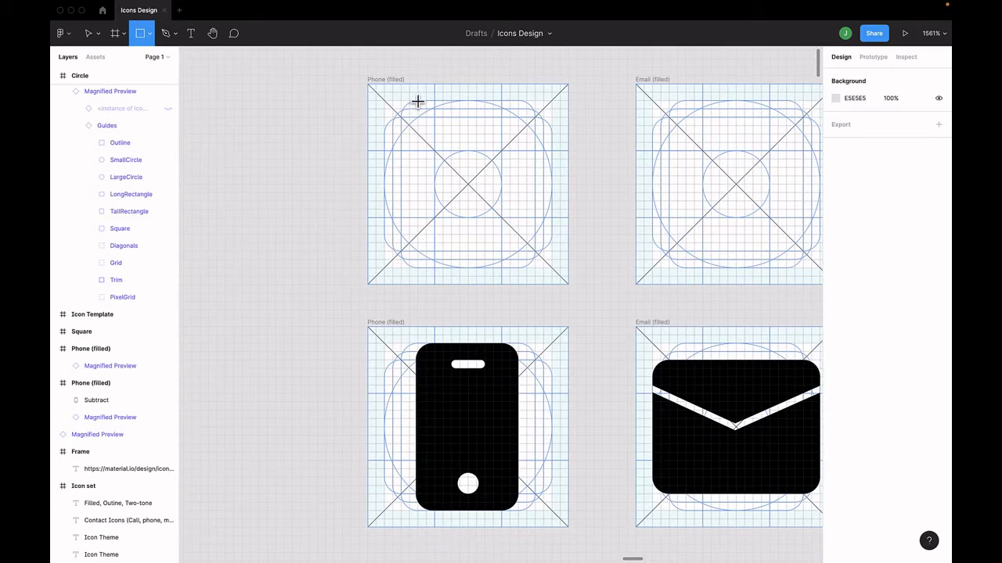
mouse_move(418, 100)
left_mouse_down()
mouse_move(474, 209)
mouse_move(480, 269)
mouse_move(515, 273)
left_mouse_up()
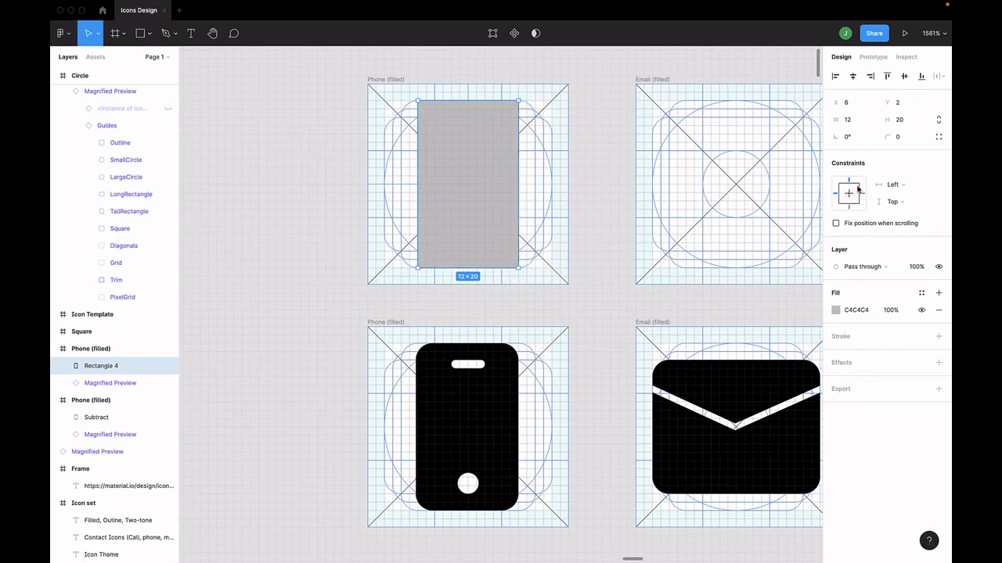
left_click(910, 138)
type("1")
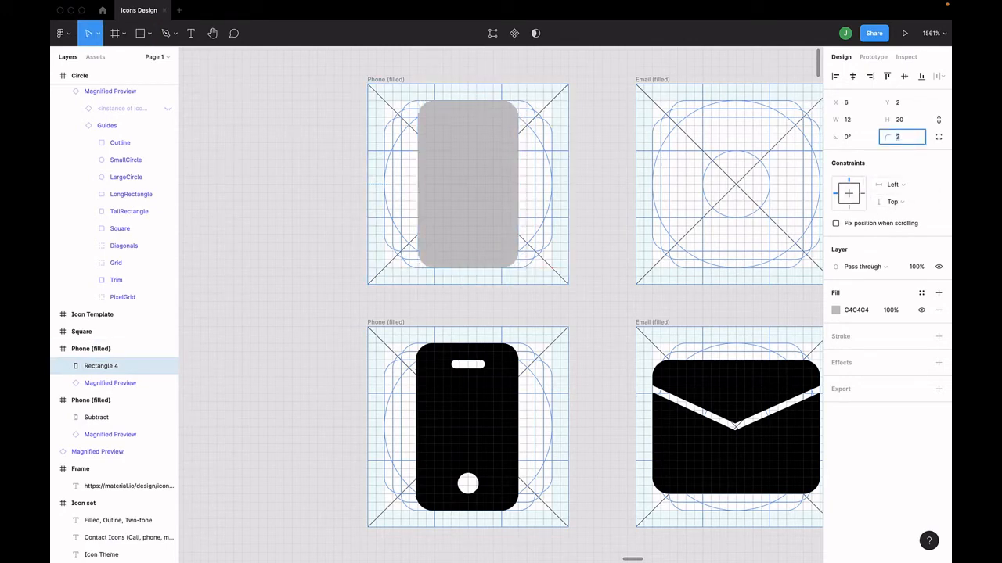
key("Return")
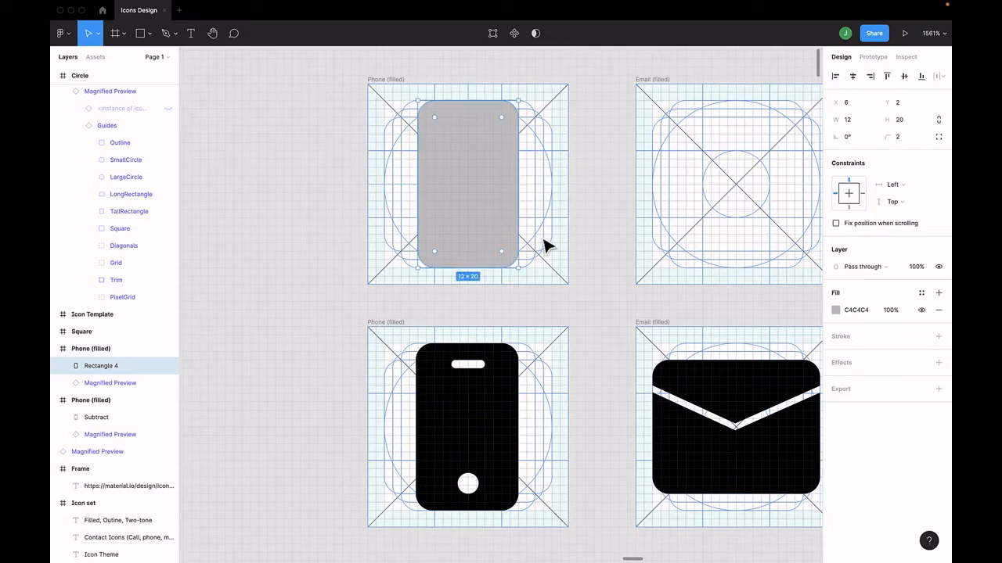
Change the phone body's fill to black, 000000, from the document colors
left_click(835, 311)
left_click(784, 511)
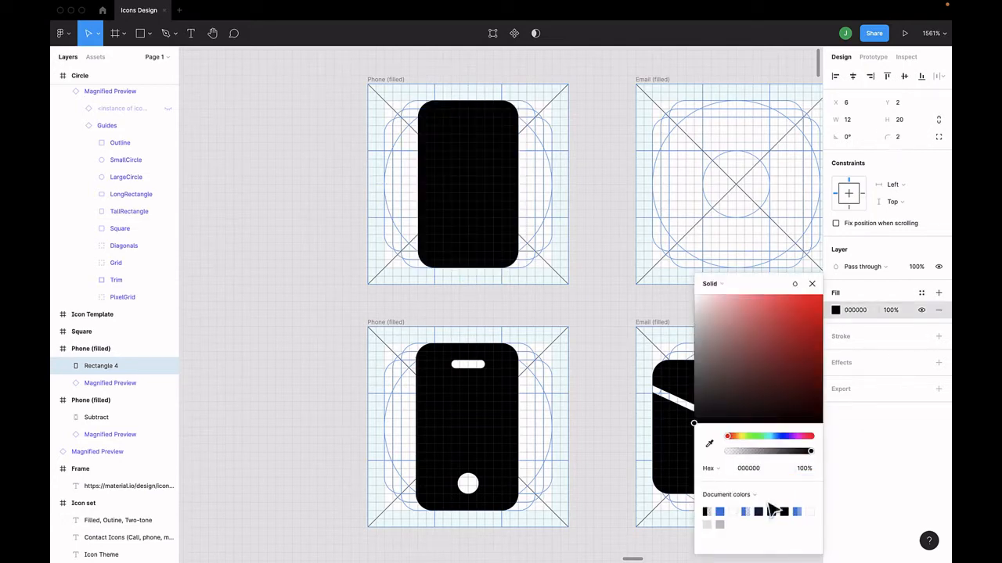
left_click(811, 283)
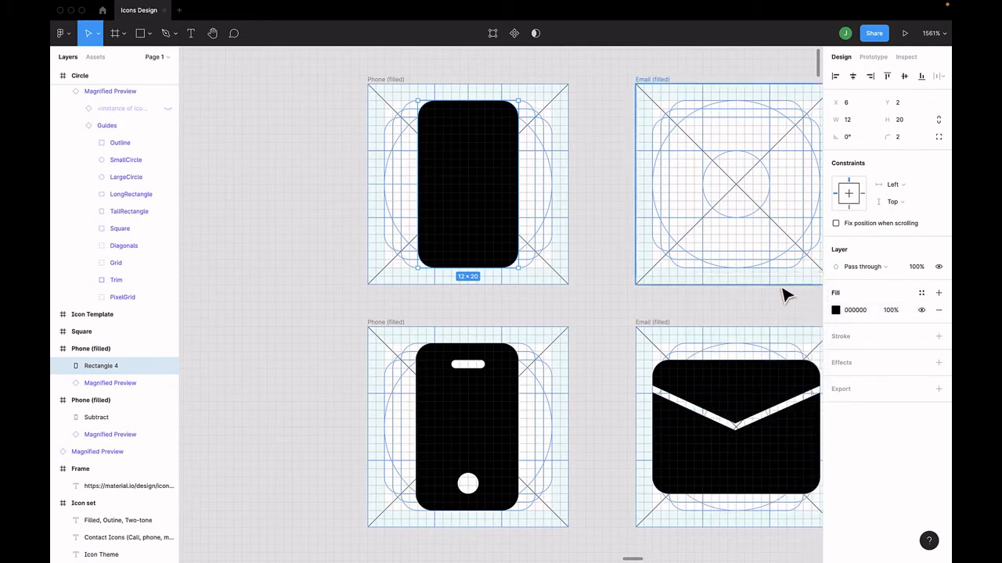
Draw a 4 × 1 rectangle near the top of the phone body as a speaker slot and set its corner radius to 1
scroll(446, 169, "up", 5)
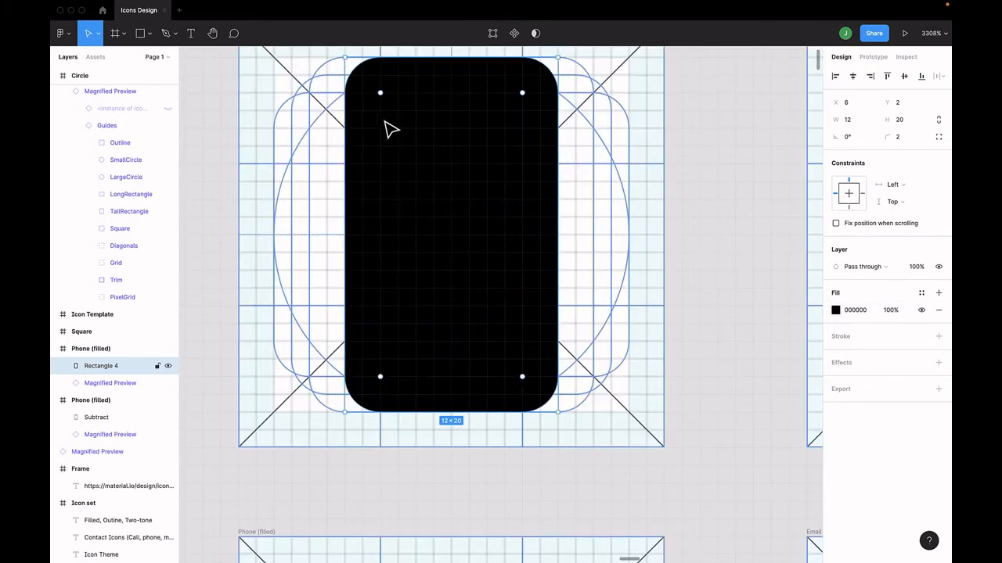
left_click(137, 36)
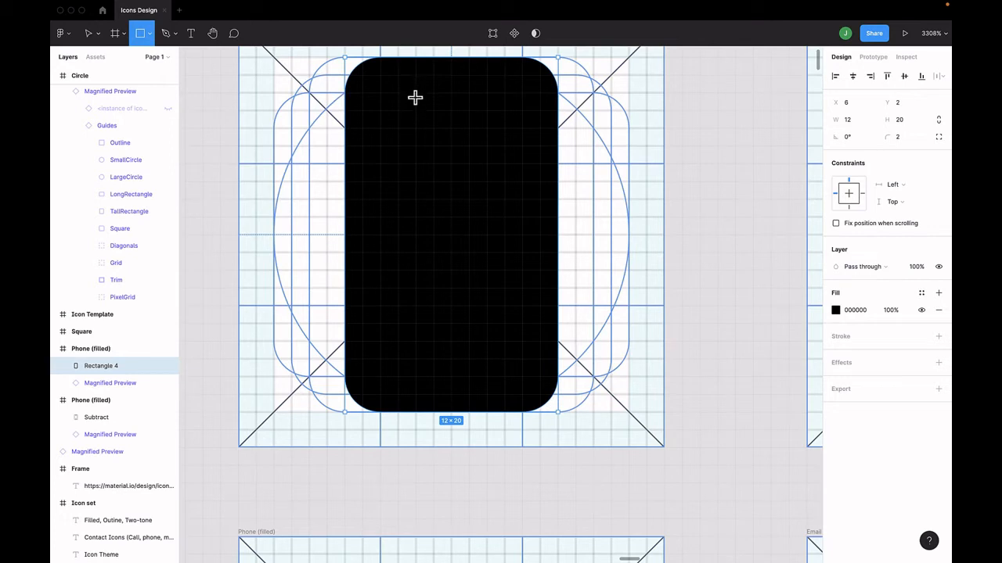
left_click_drag(415, 94, 487, 109)
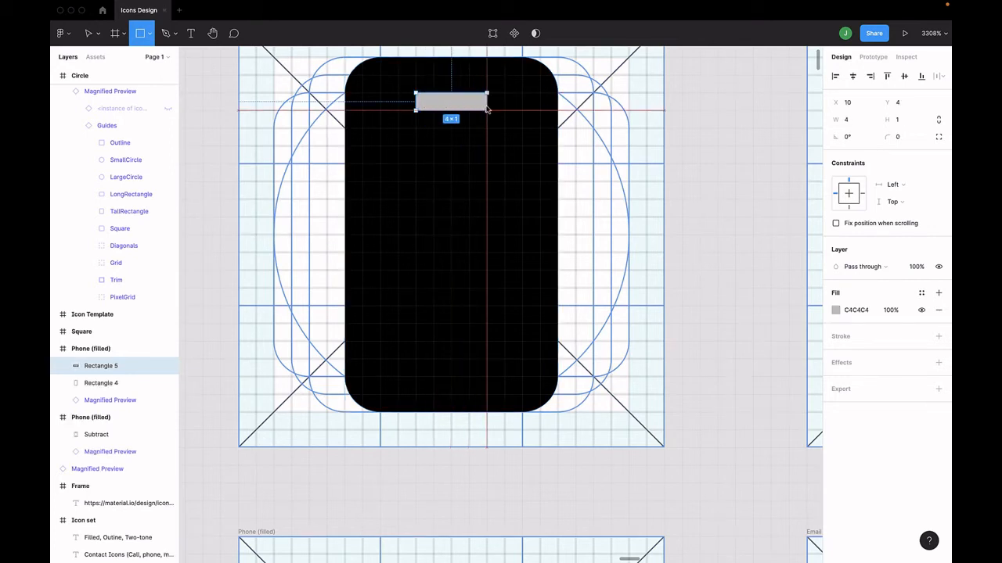
left_click(899, 137)
type("1")
key("Return")
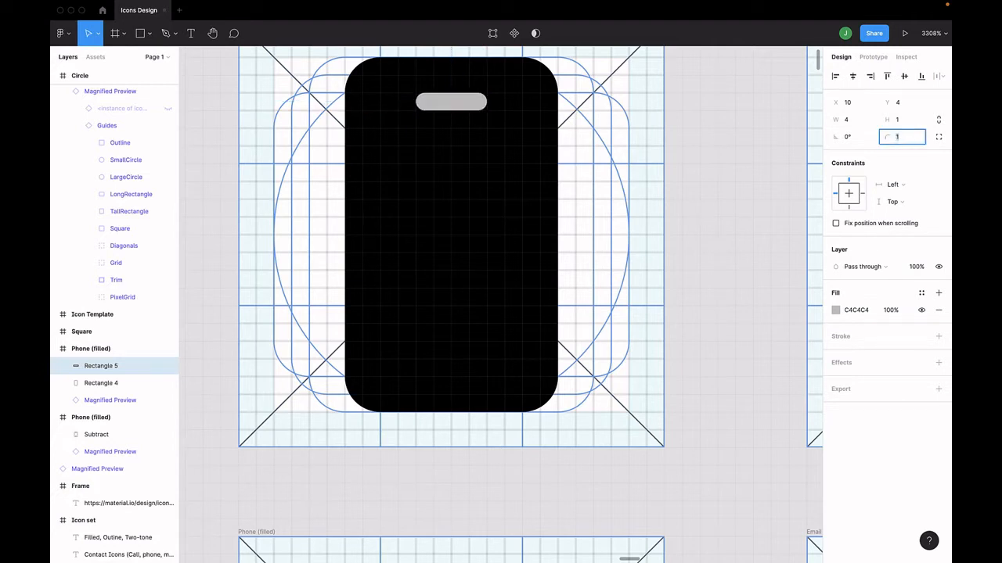
Draw a 2 × 2 circle for the home button, horizontally centred near the bottom of the phone body
left_click(149, 33)
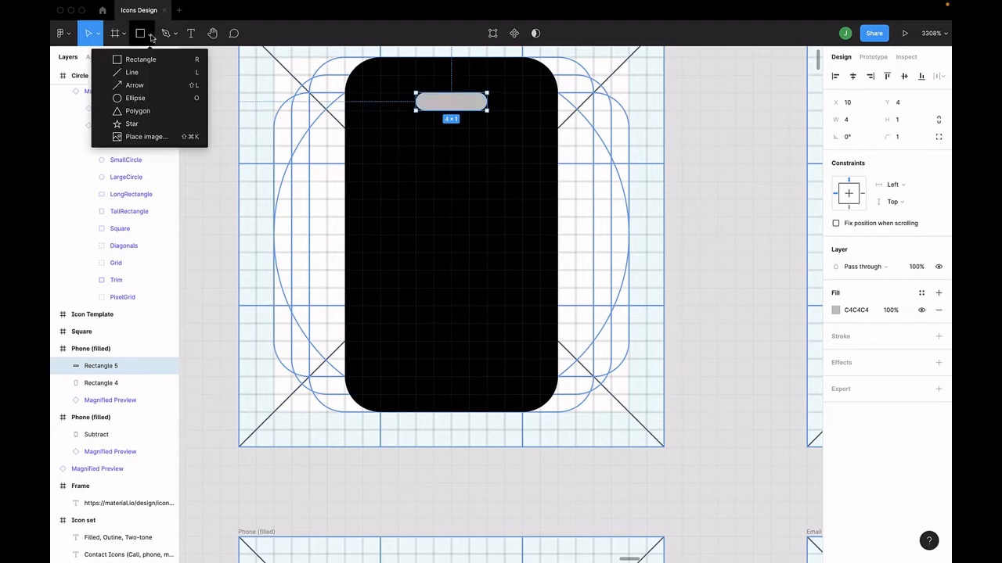
left_click(146, 102)
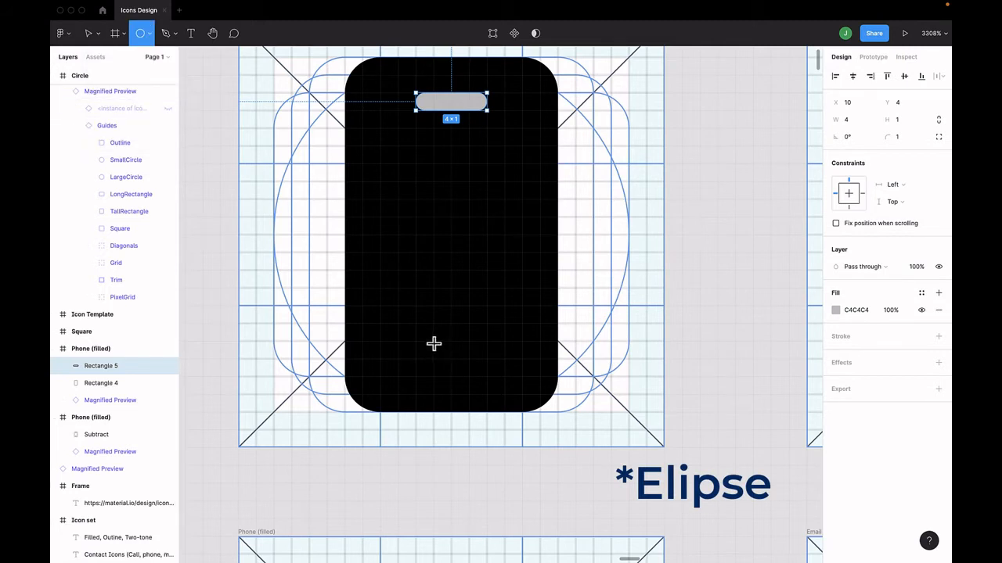
left_click_drag(434, 342, 467, 374)
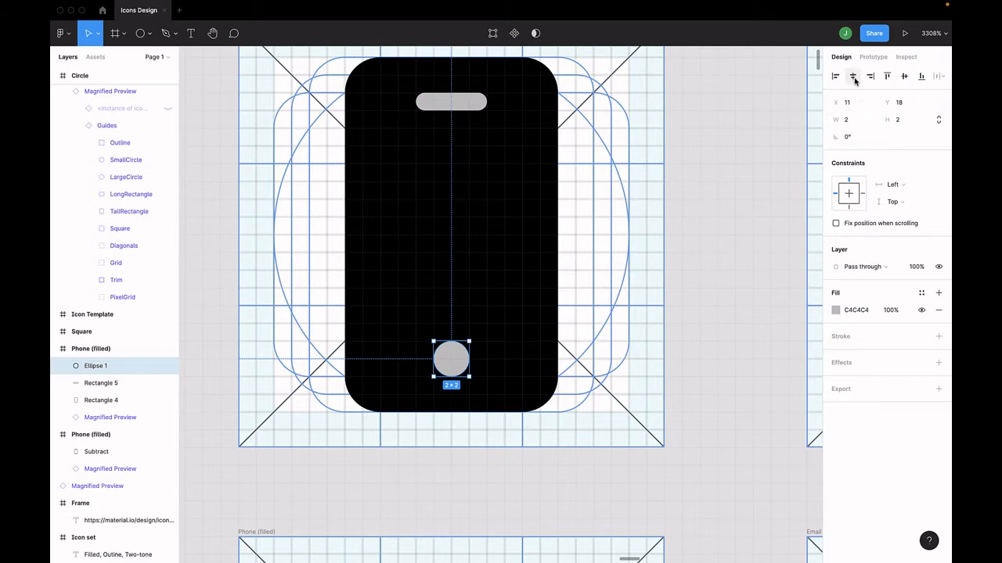
Subtract the speaker slot and the home button circle from the phone body and flatten the result
left_click(449, 405)
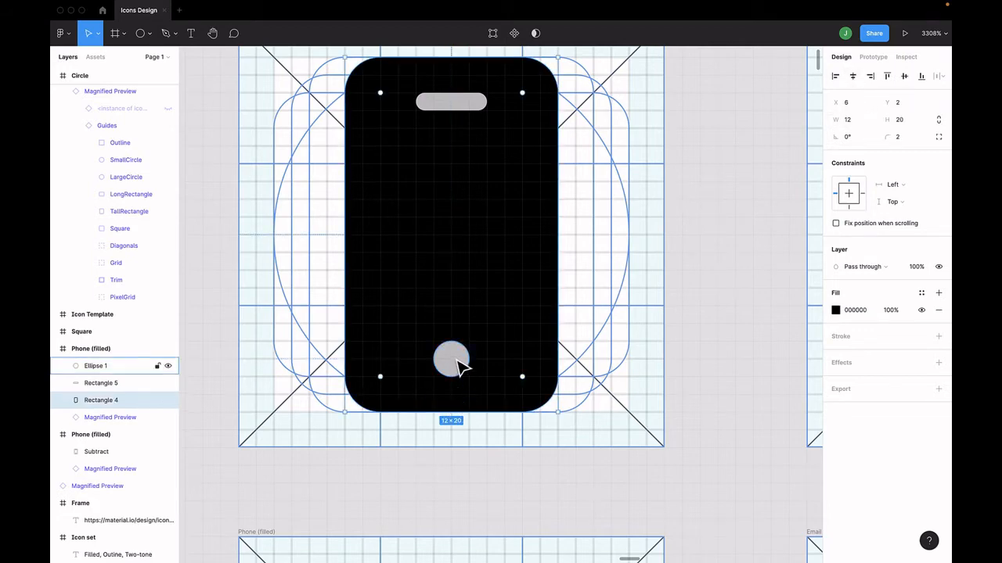
left_click(459, 366)
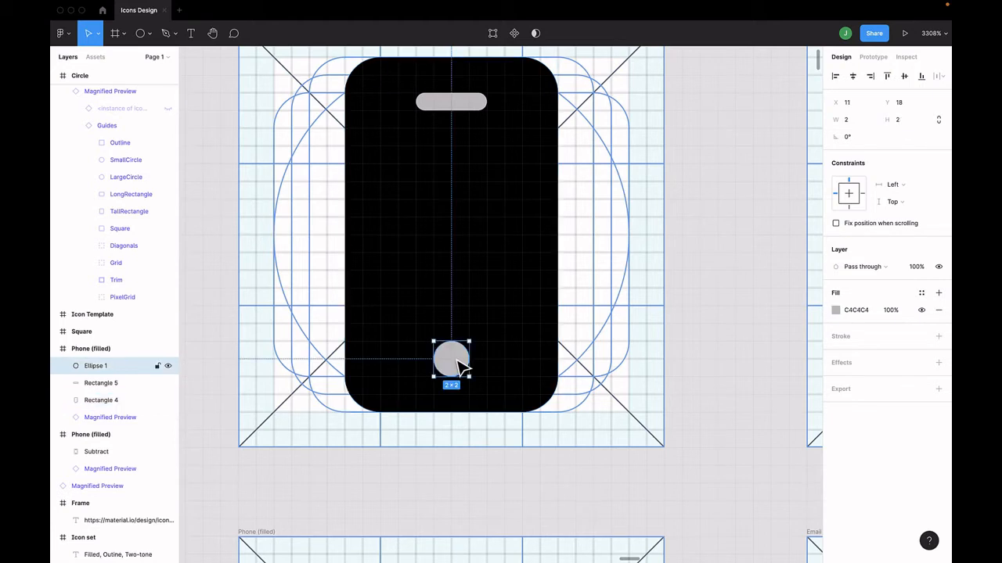
left_click(472, 110, "shift")
left_click(531, 119, "shift")
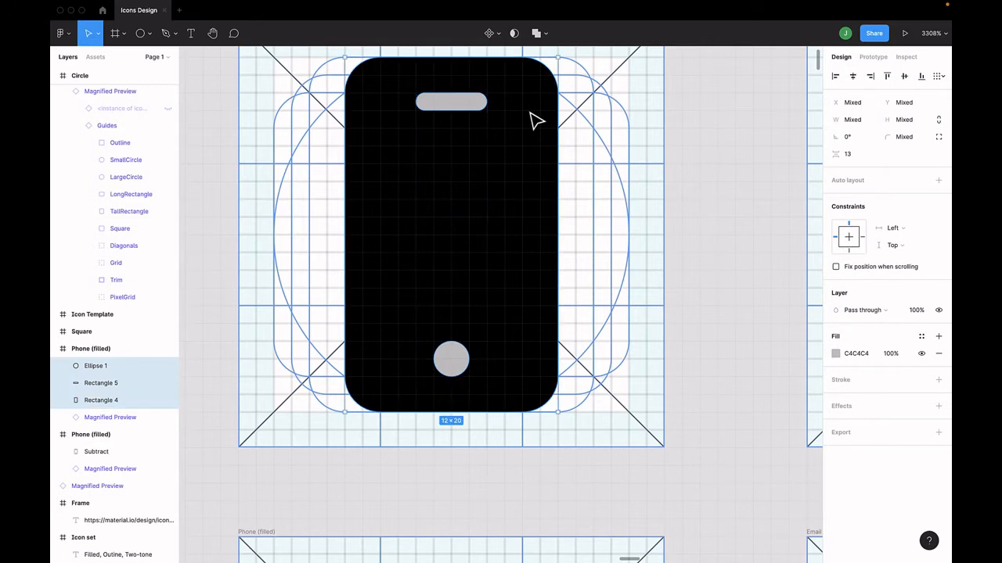
left_click(539, 33)
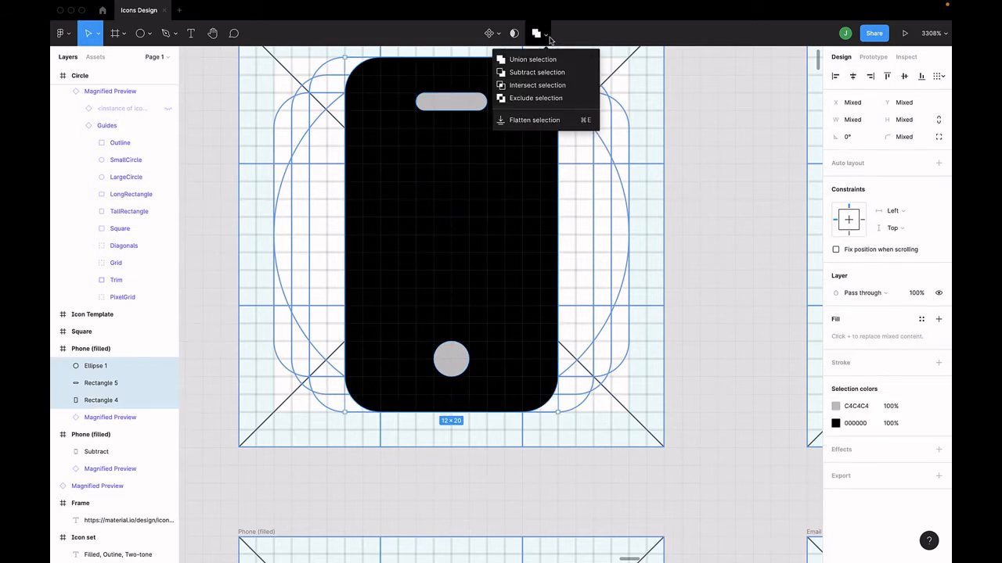
left_click(537, 72)
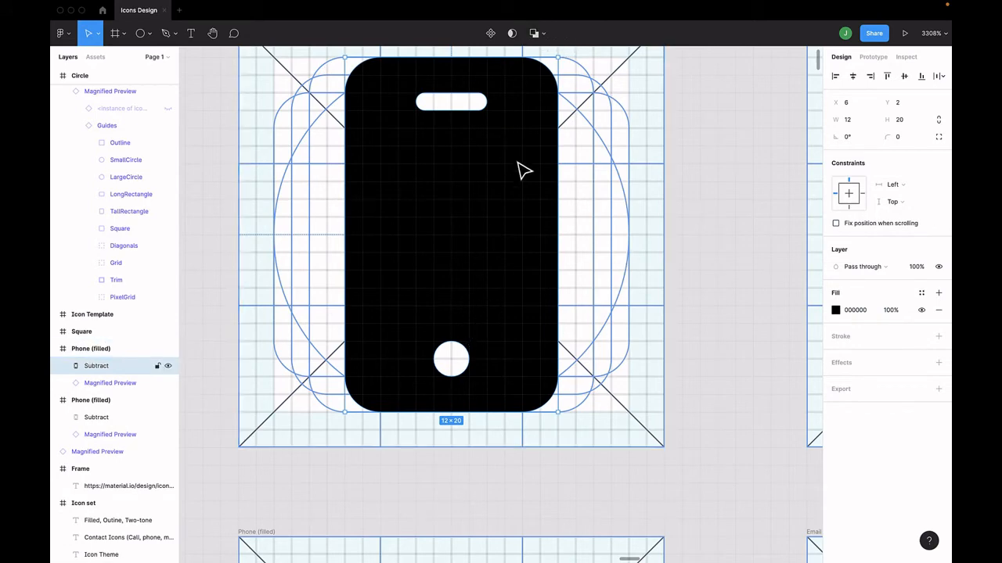
key("super+e")
Draw a 20 × 16 rectangle at X 2, Y 4 in the empty Email (filled) template and set its corner radius to 2
scroll(551, 134, "down", 5)
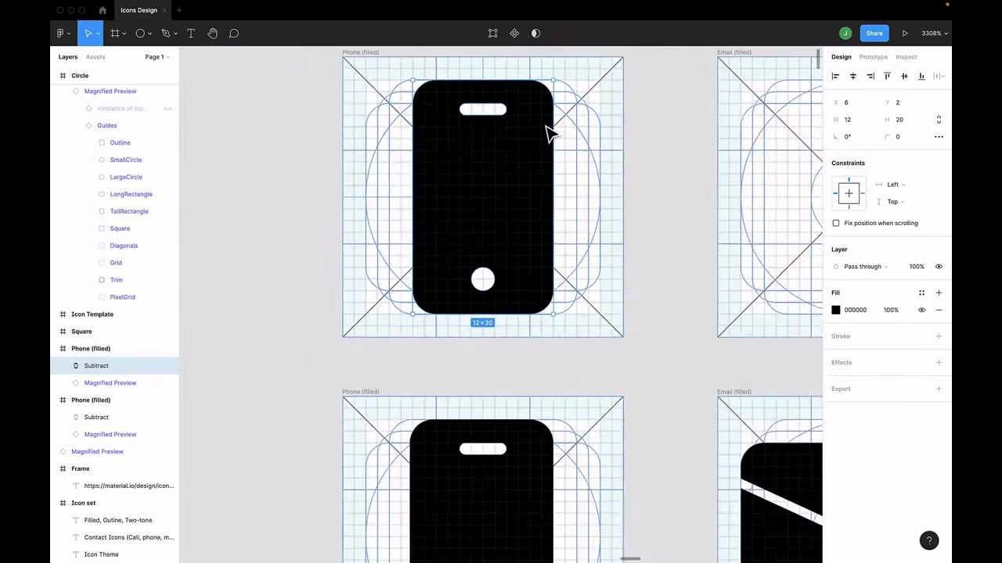
scroll(496, 274, "down", 2)
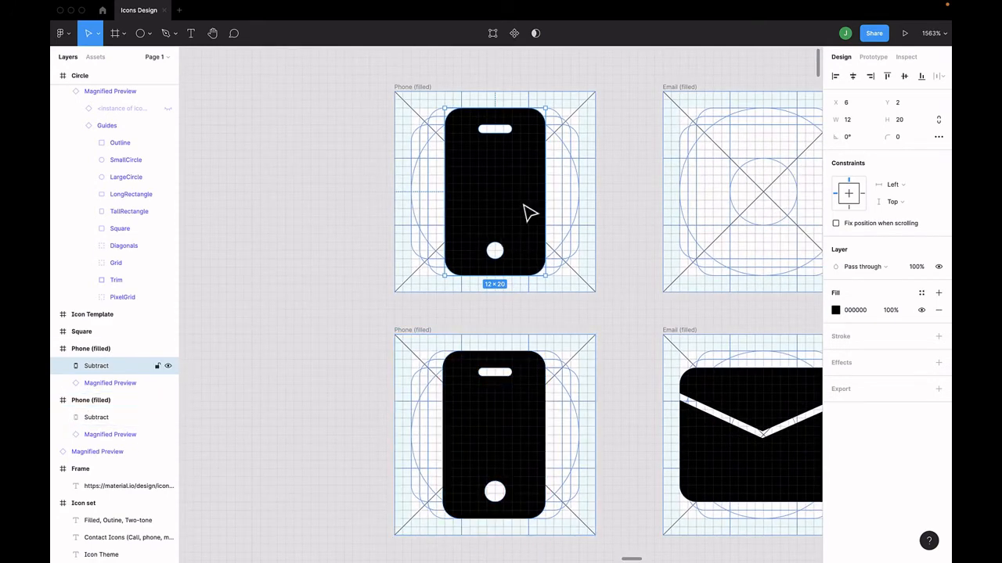
scroll(637, 221, "right", 4)
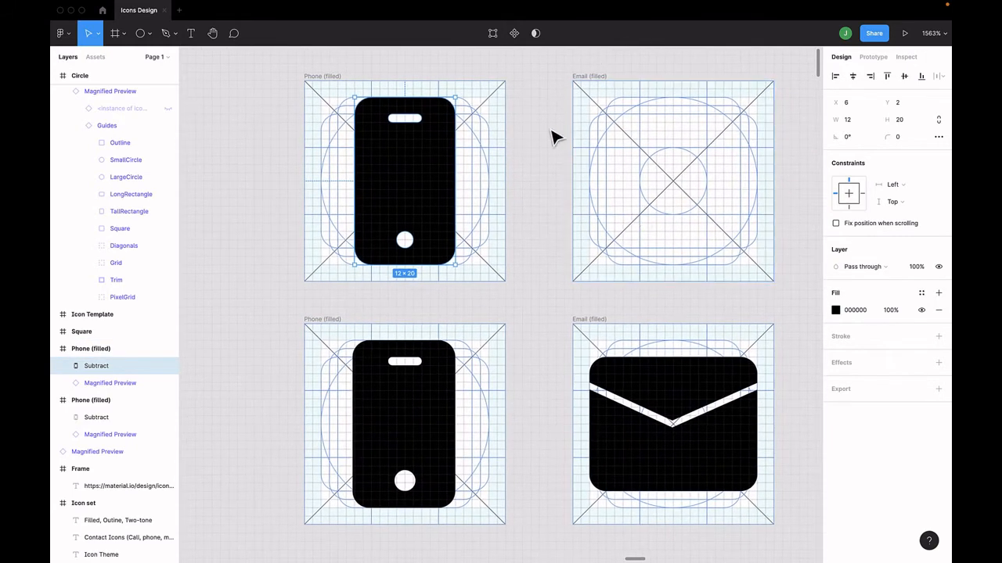
scroll(711, 297, "right", 3)
scroll(712, 297, "right", 2)
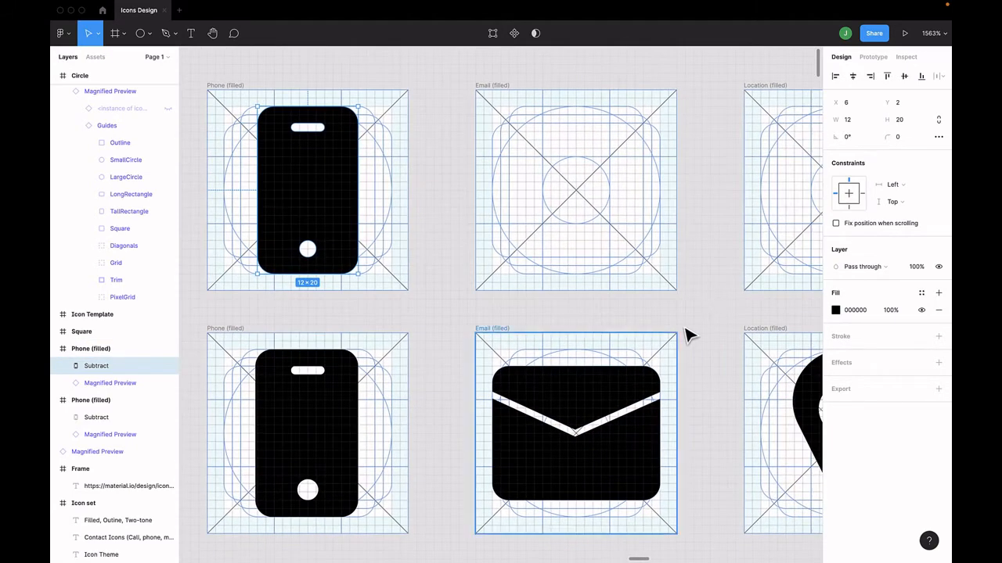
scroll(686, 333, "down", 2)
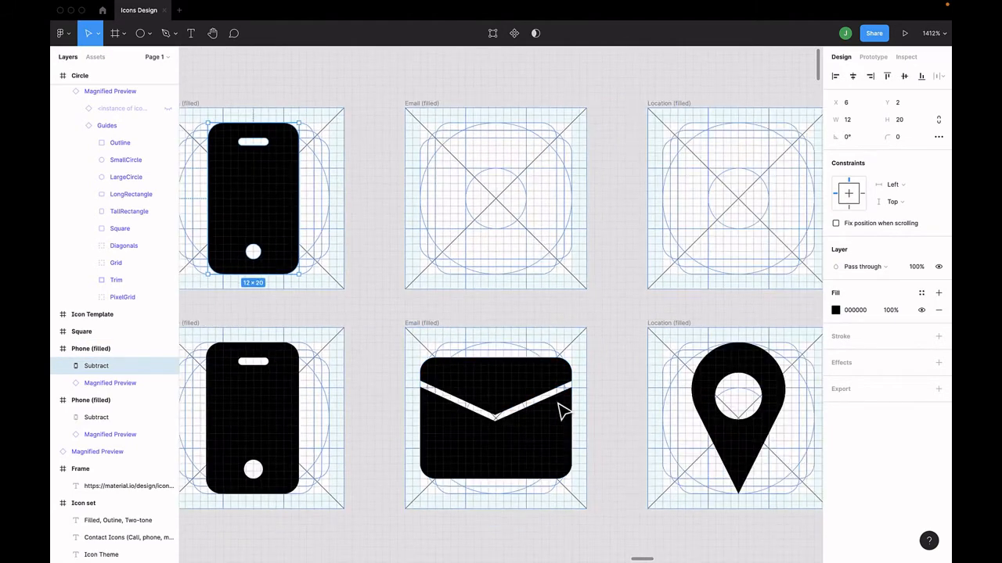
left_click(148, 34)
left_click(143, 63)
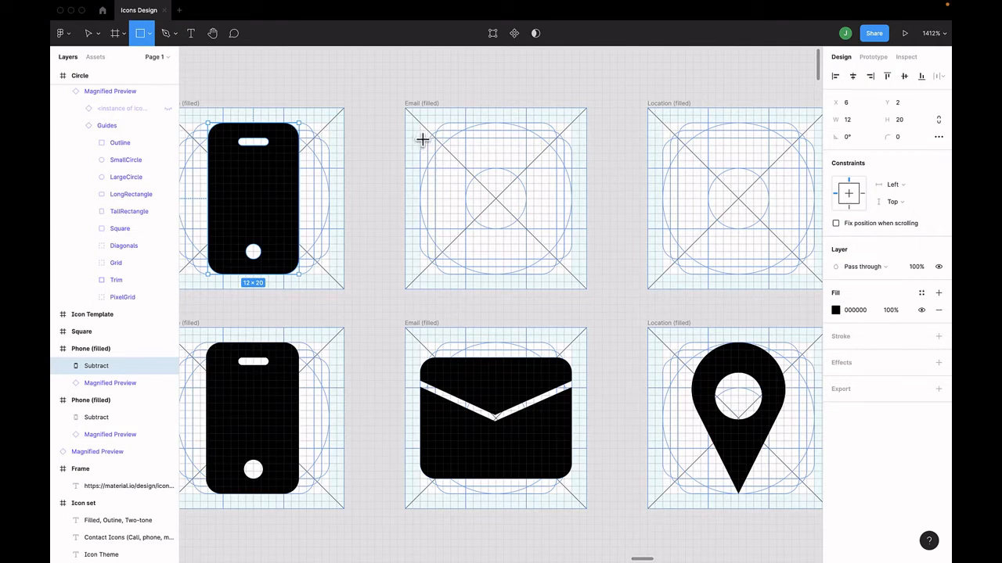
left_click_drag(423, 139, 572, 265)
left_click(905, 141)
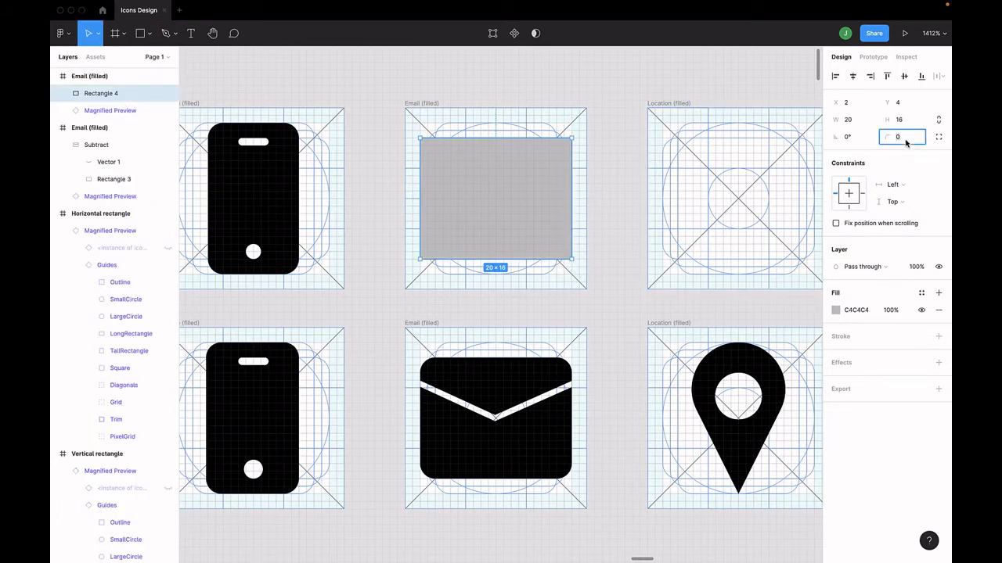
type("2")
key("Return")
Change the envelope rectangle's fill to black, 000000, from the document colors
left_click(836, 311)
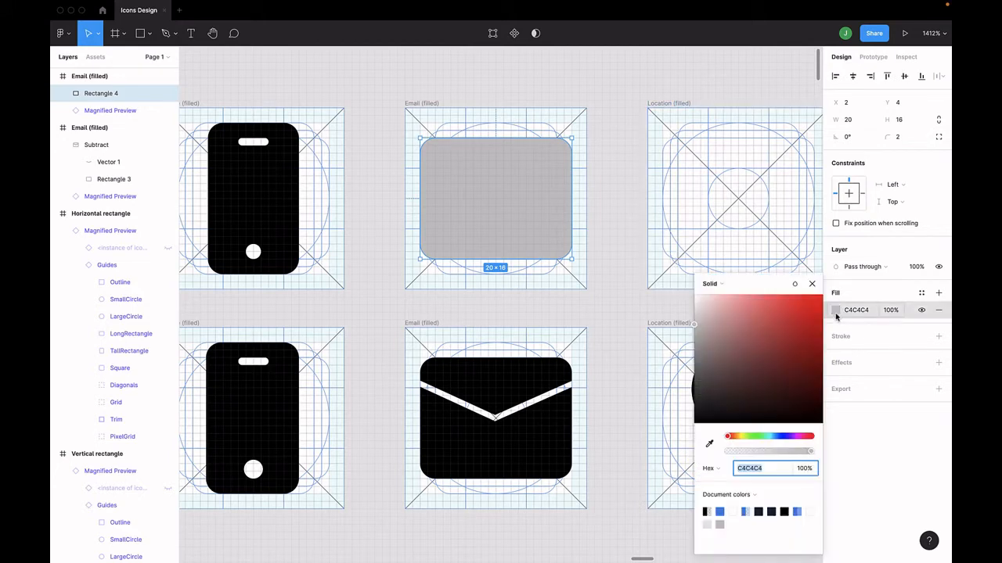
left_click(785, 511)
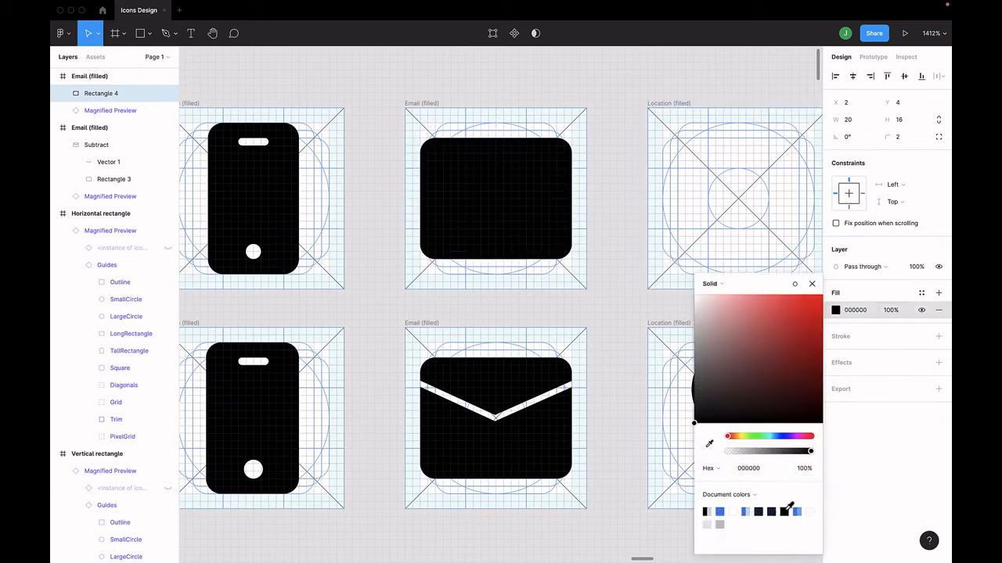
left_click(811, 284)
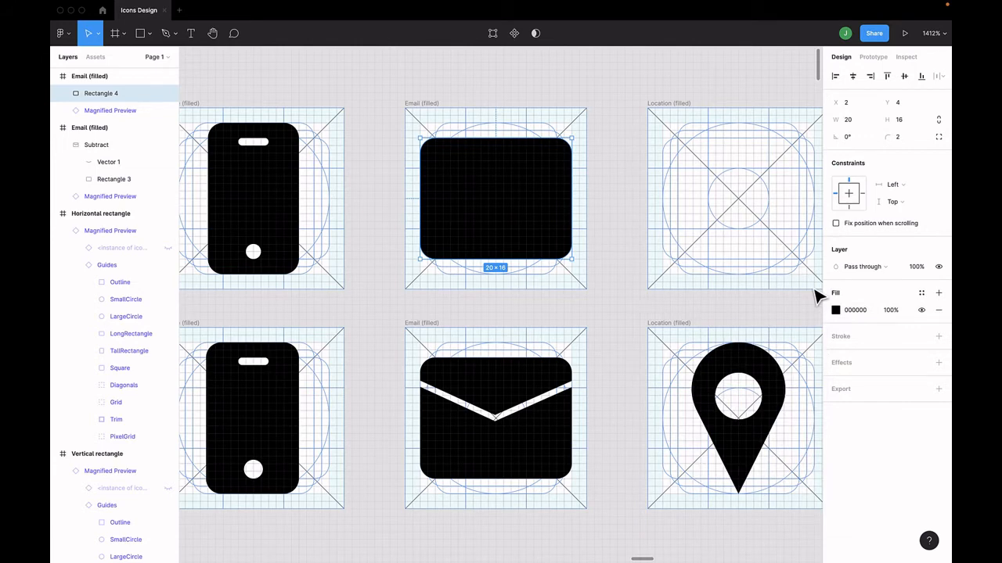
Replace the envelope rectangle's fill with a black inside stroke 0.5 thick
left_click(938, 337)
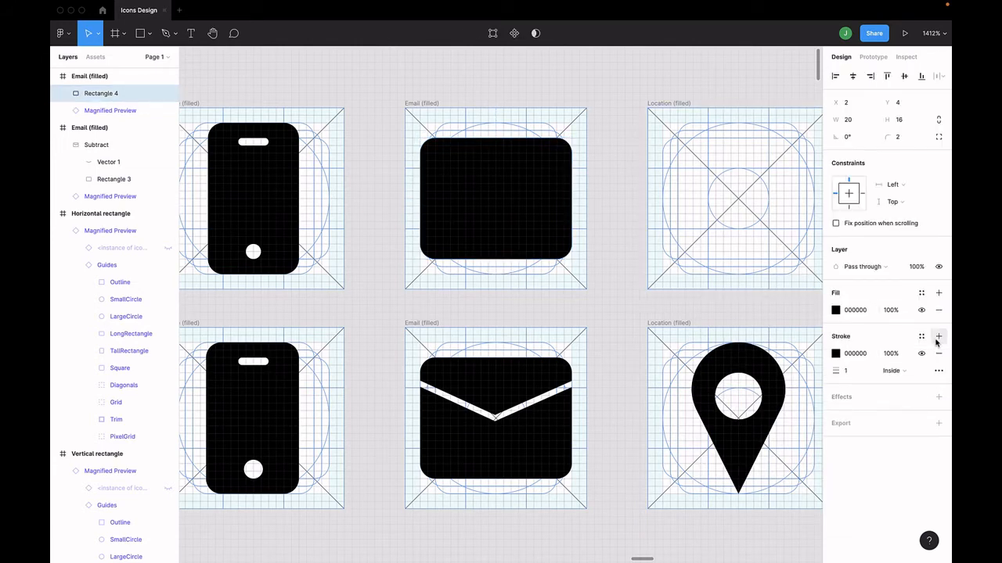
left_click(939, 310)
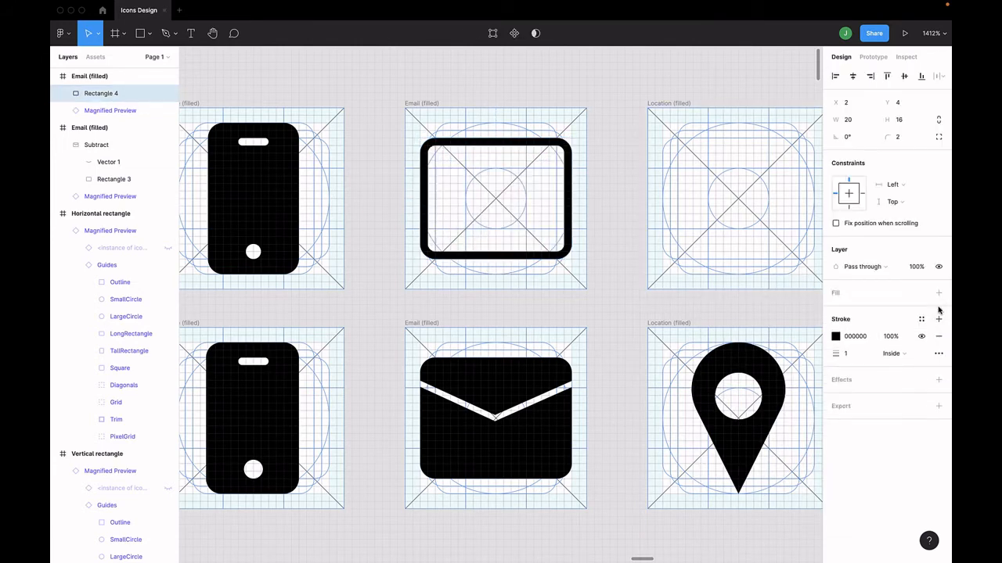
left_click(854, 353)
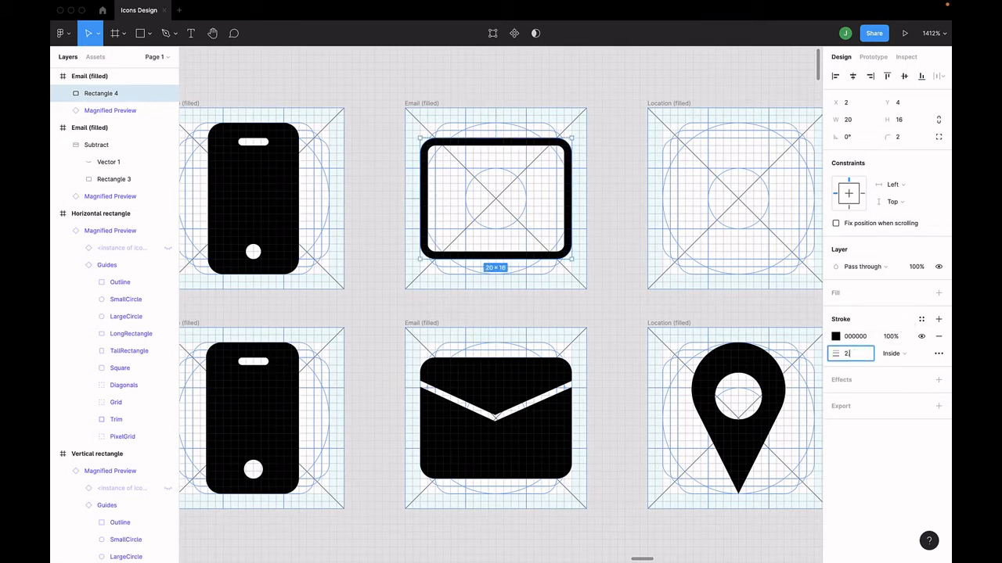
type("0.5")
key("Return")
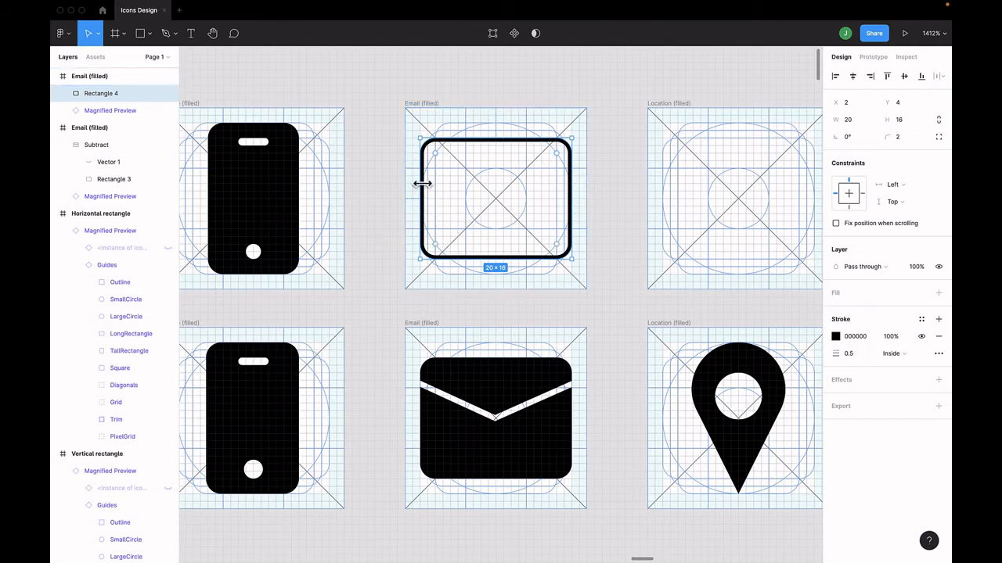
Draw a V-shaped flap line with the Pen tool from X 2, Y 8 through the template's centre to the envelope's opposite edge
left_click(166, 34)
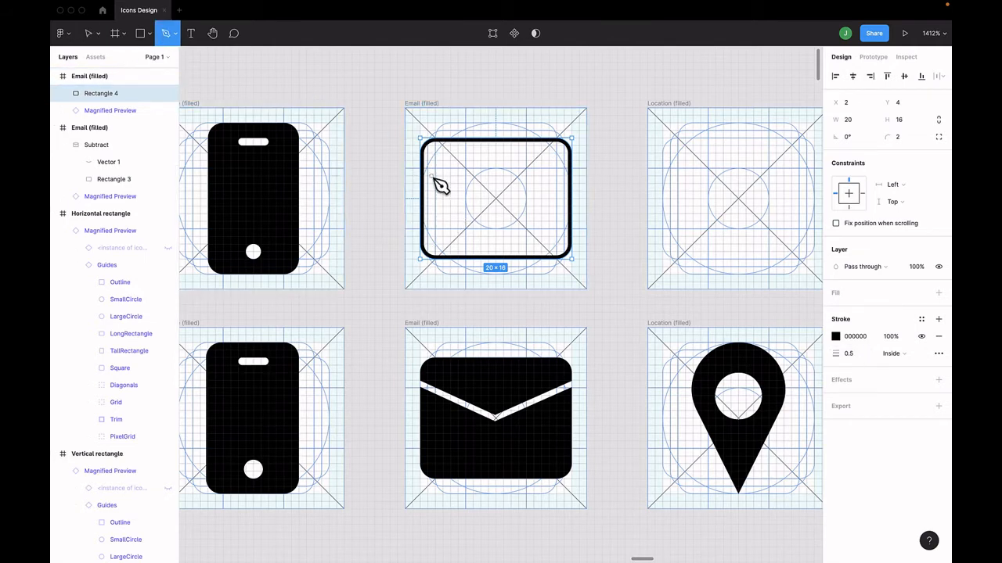
left_click(421, 169)
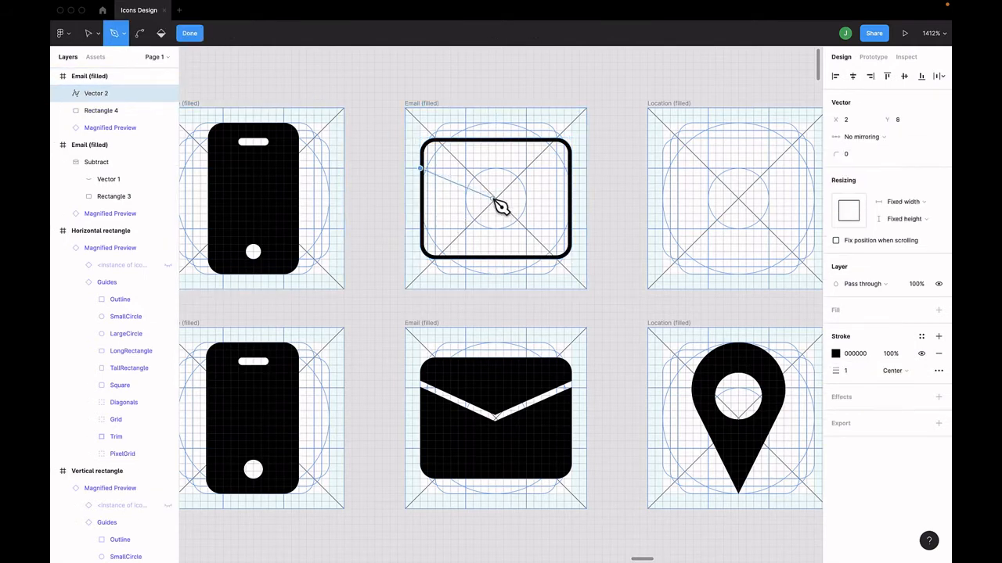
left_click(495, 199)
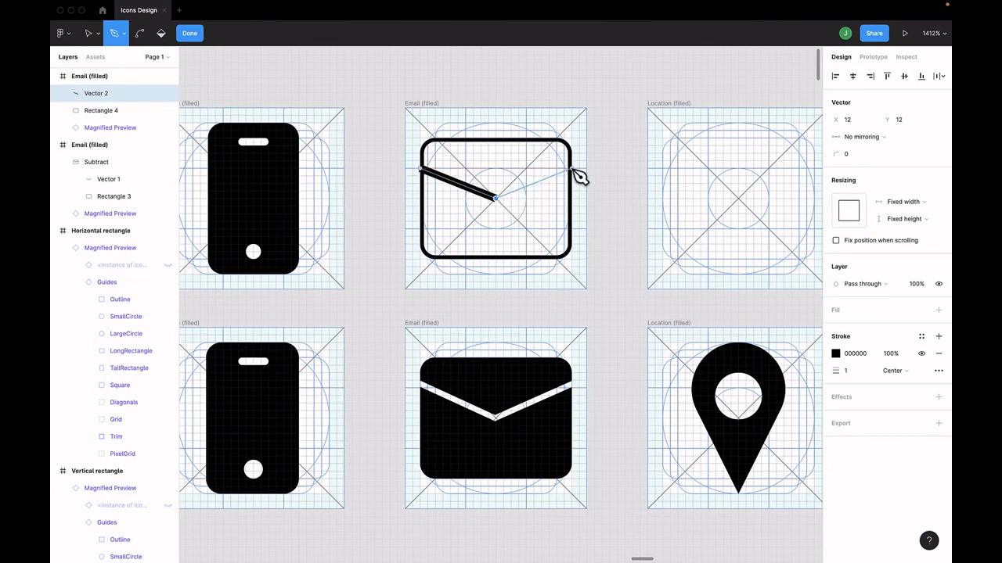
left_click(572, 169)
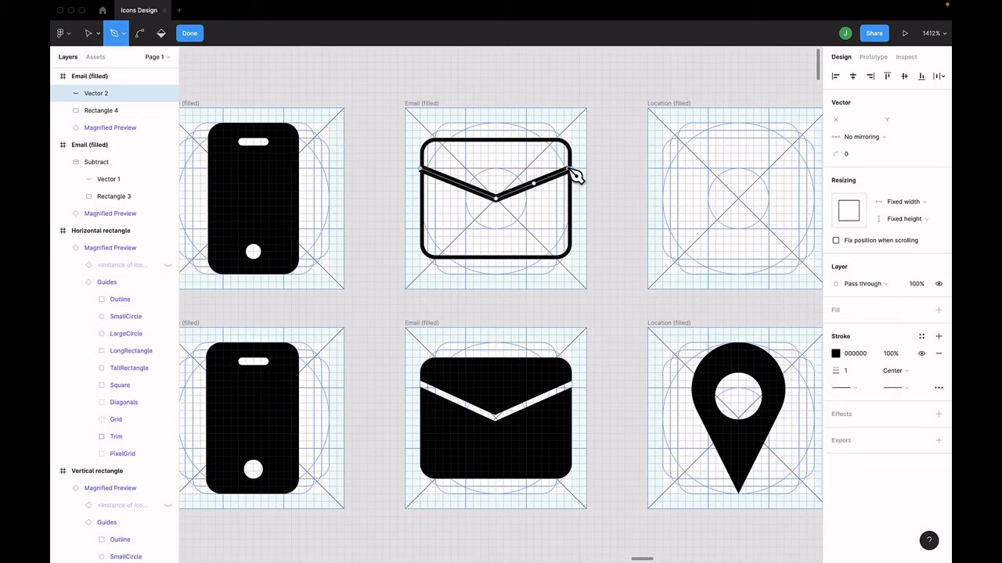
key("Escape")
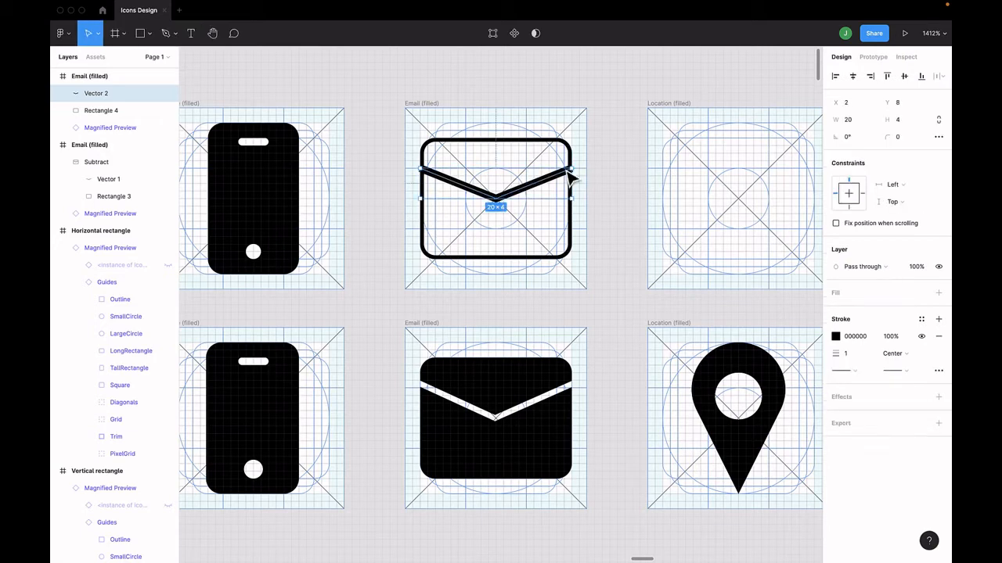
Change the flap line's stroke color to white, FFFFFF, from the document colors
left_click(837, 337)
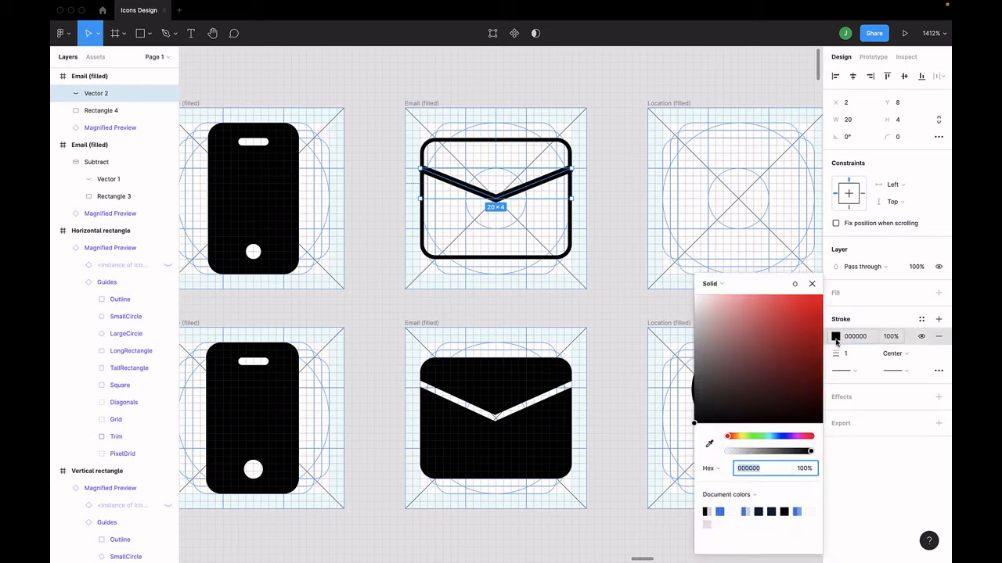
left_click(734, 512)
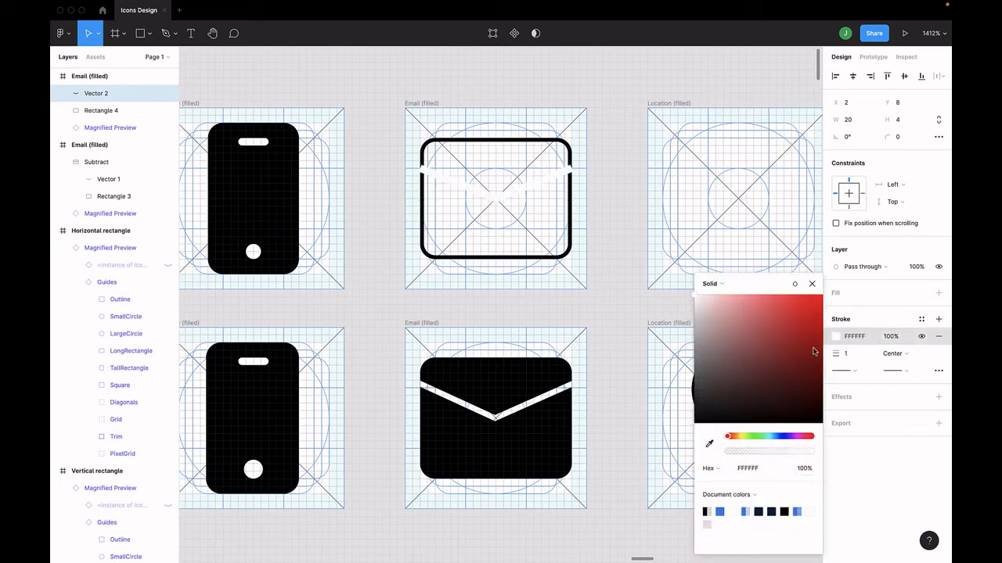
left_click(811, 284)
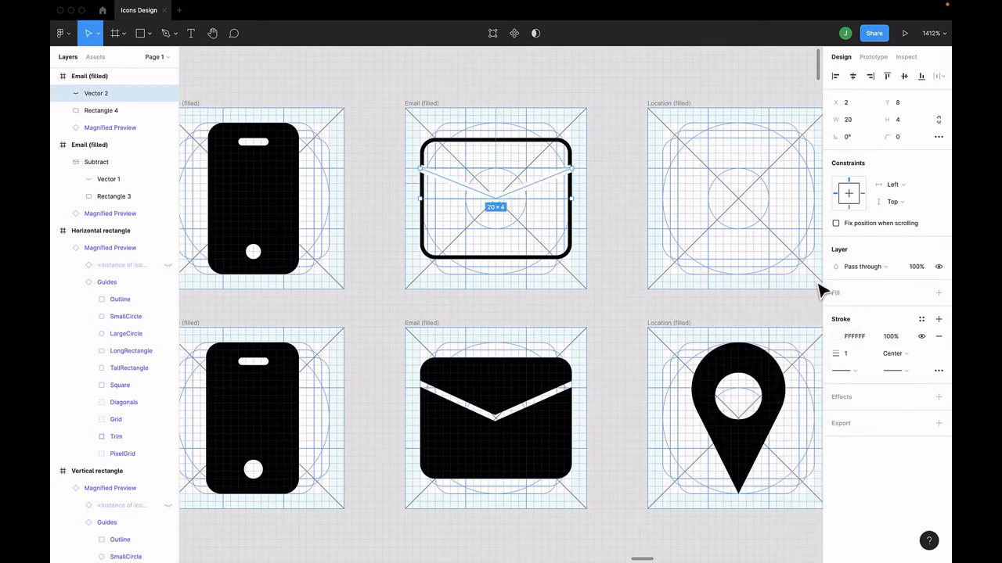
Add a black 000000 fill to the envelope rectangle and remove its stroke
left_click(570, 153)
left_click(939, 292)
left_click(836, 311)
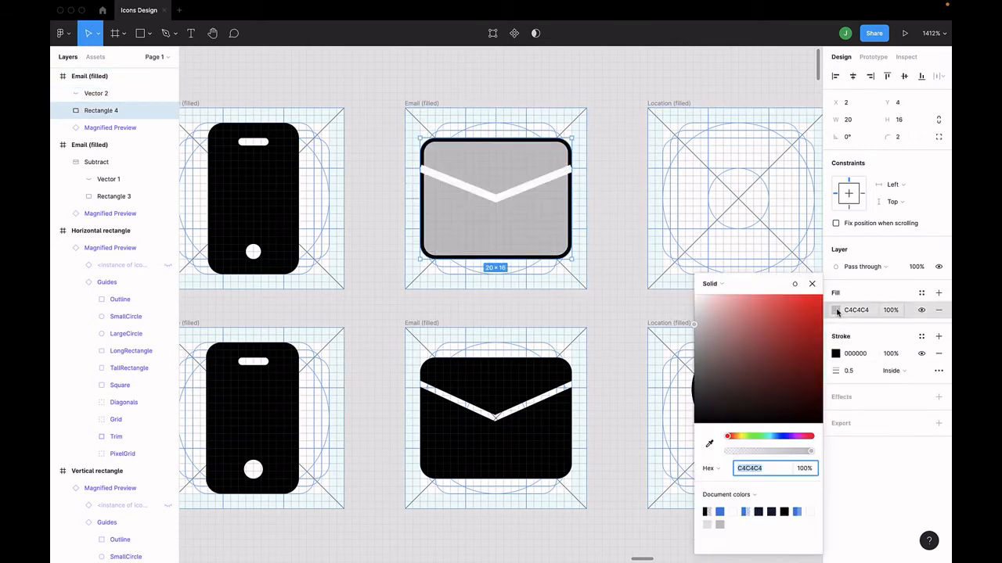
left_click(785, 511)
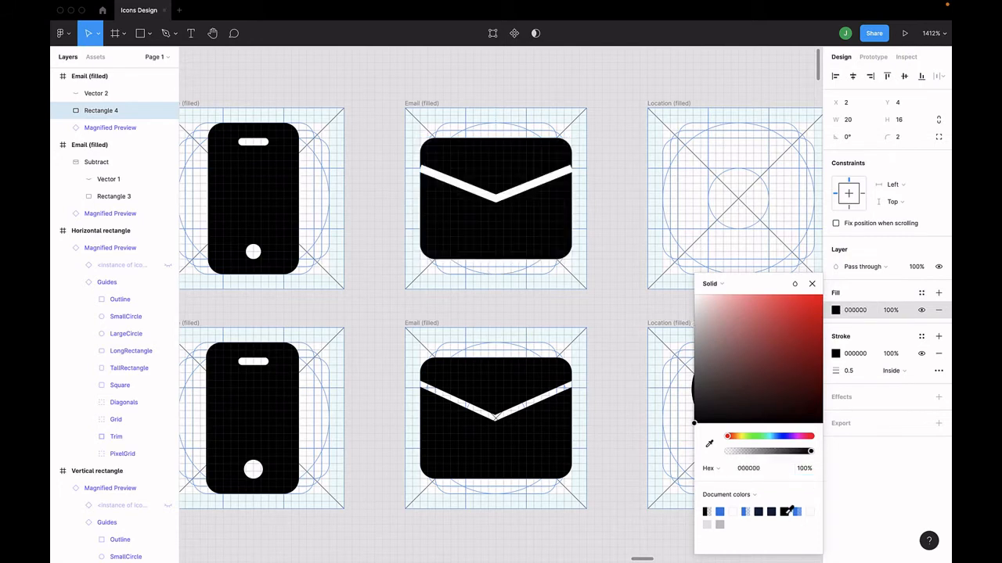
left_click(938, 354)
Extend both ends of the flap line past the envelope's edges, to X 23, Y 7.5 and X 1, Y 7.5
left_click(560, 188)
double_click(559, 188)
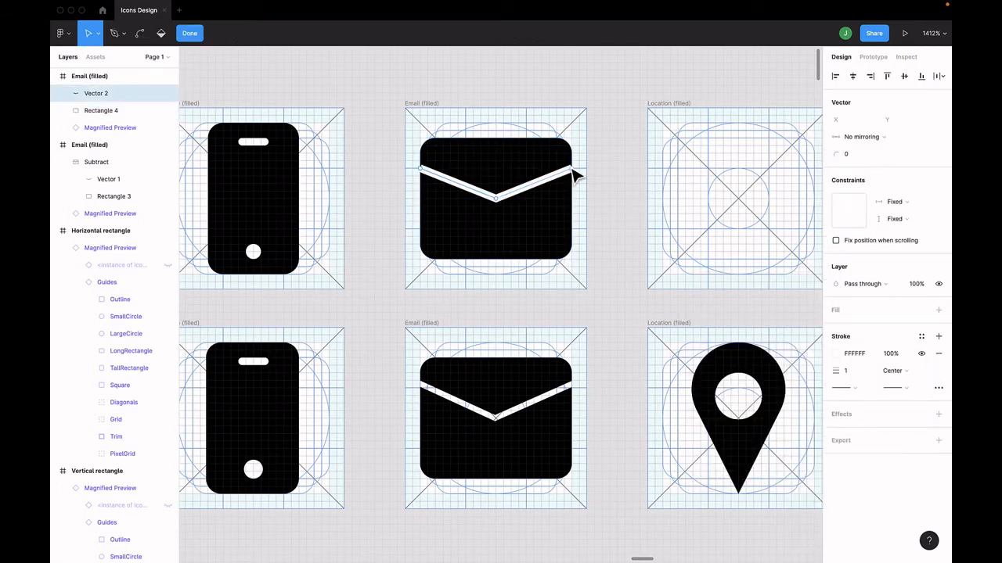
left_click(577, 166)
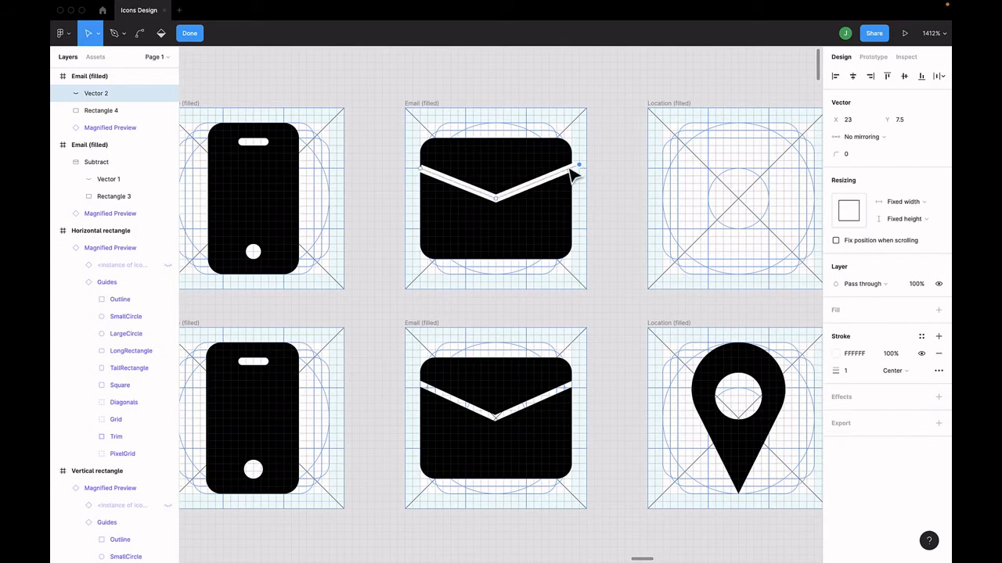
left_click_drag(417, 166, 415, 167)
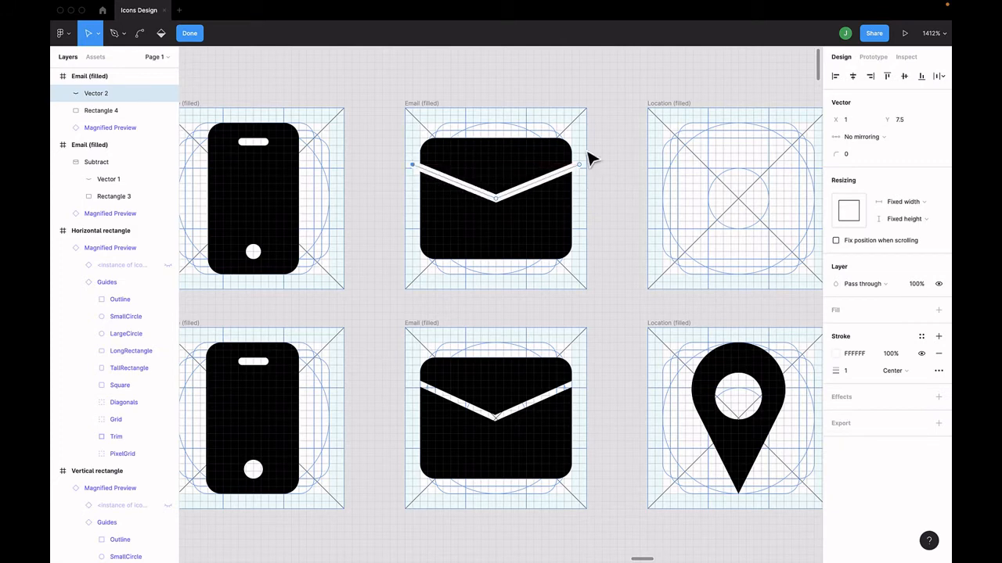
key("Escape")
key("Escape")
Subtract the flap line from the envelope rectangle and flatten the result
left_click(509, 202)
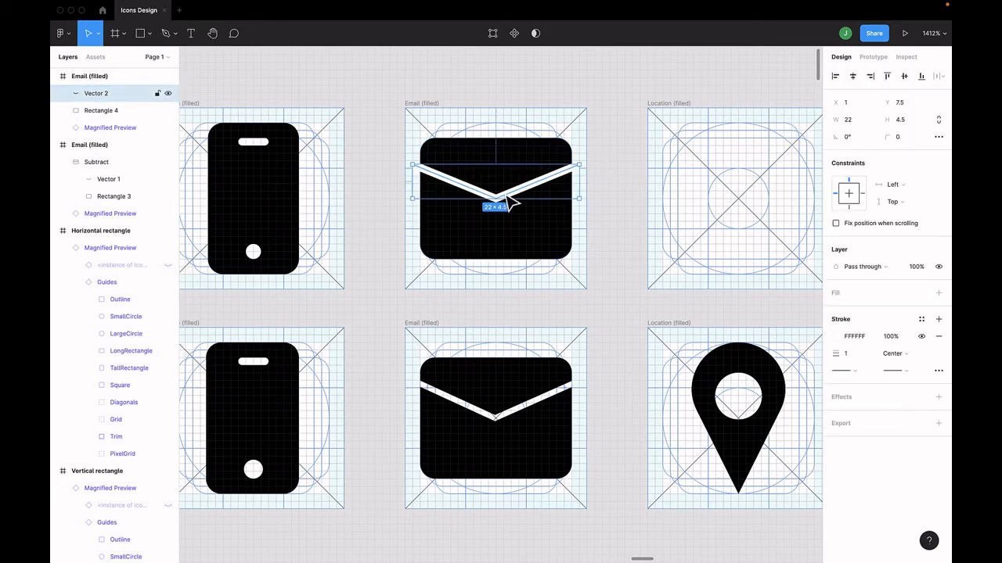
left_click(501, 251, "shift")
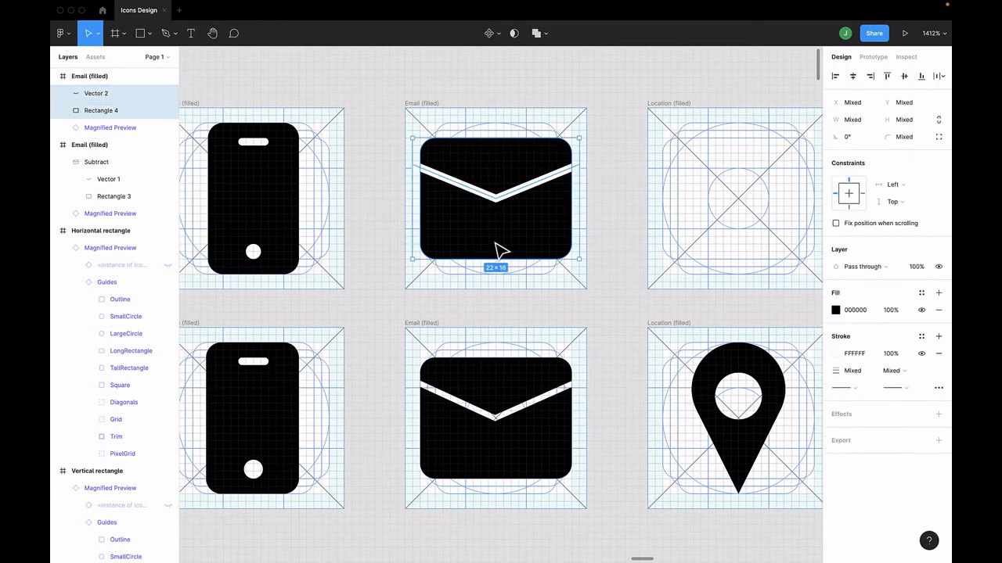
left_click(546, 34)
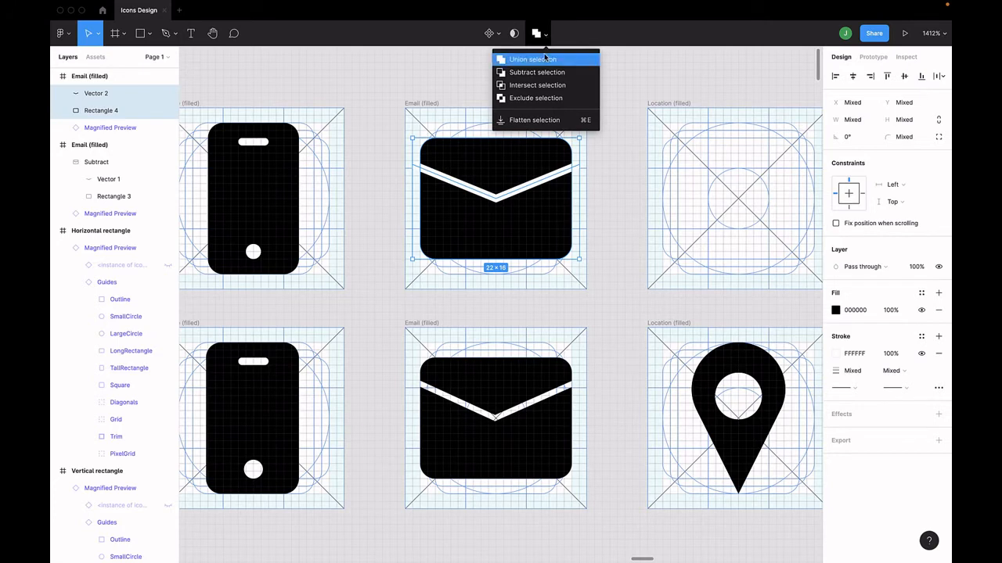
left_click(538, 74)
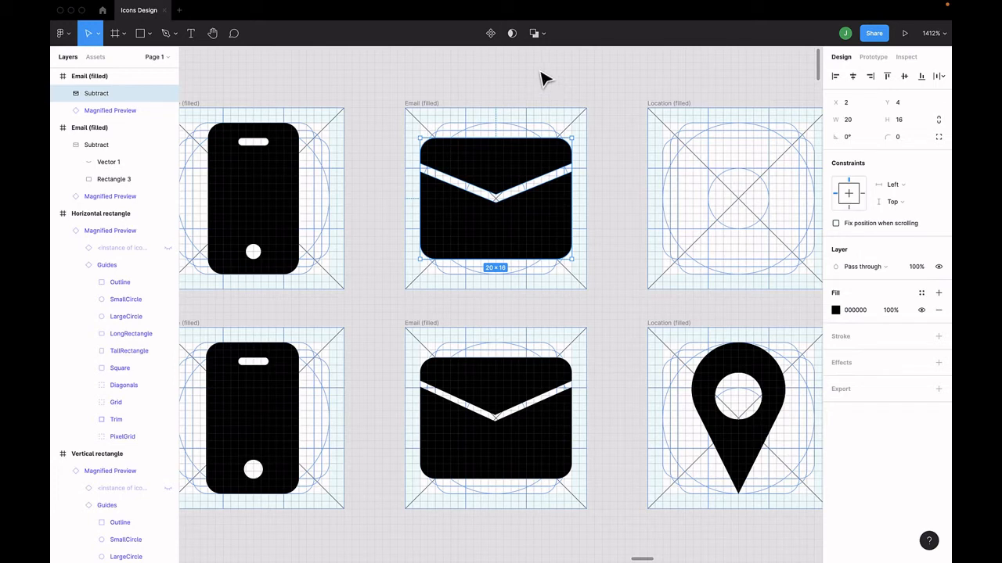
left_click(545, 33)
left_click(539, 121)
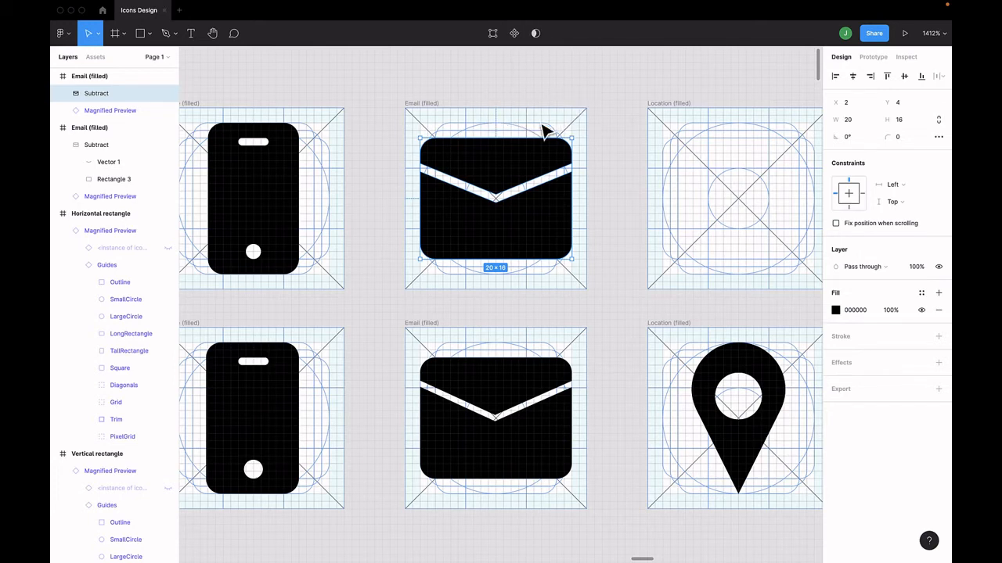
left_click(608, 94)
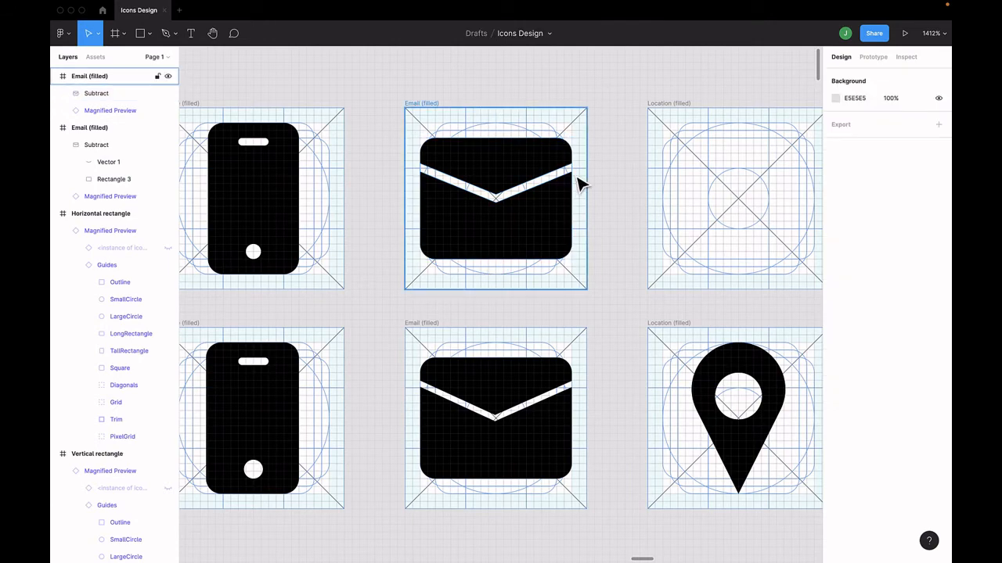
scroll(579, 184, "up", 3)
scroll(580, 183, "down", 5)
scroll(607, 134, "right", 5)
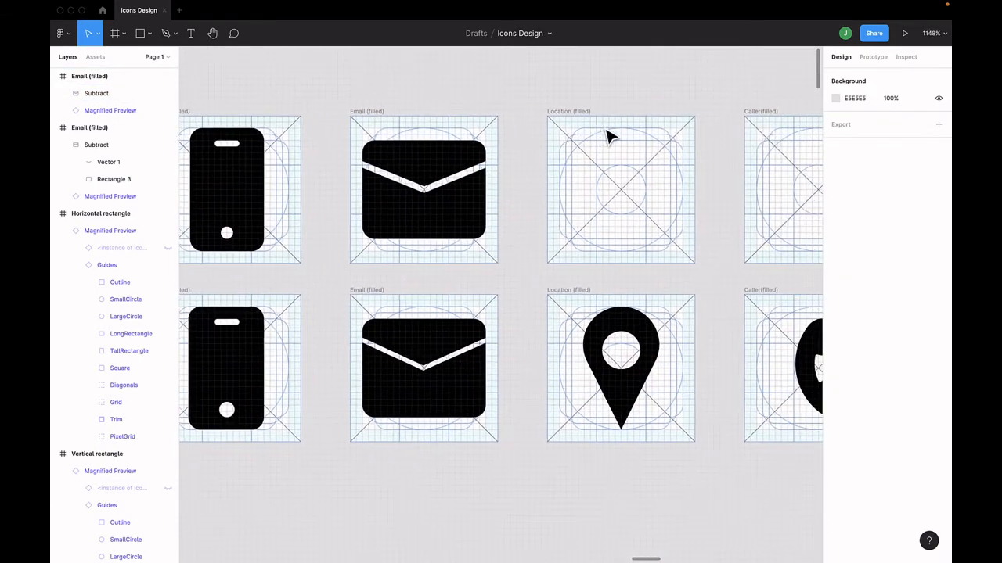
scroll(607, 135, "right", 4)
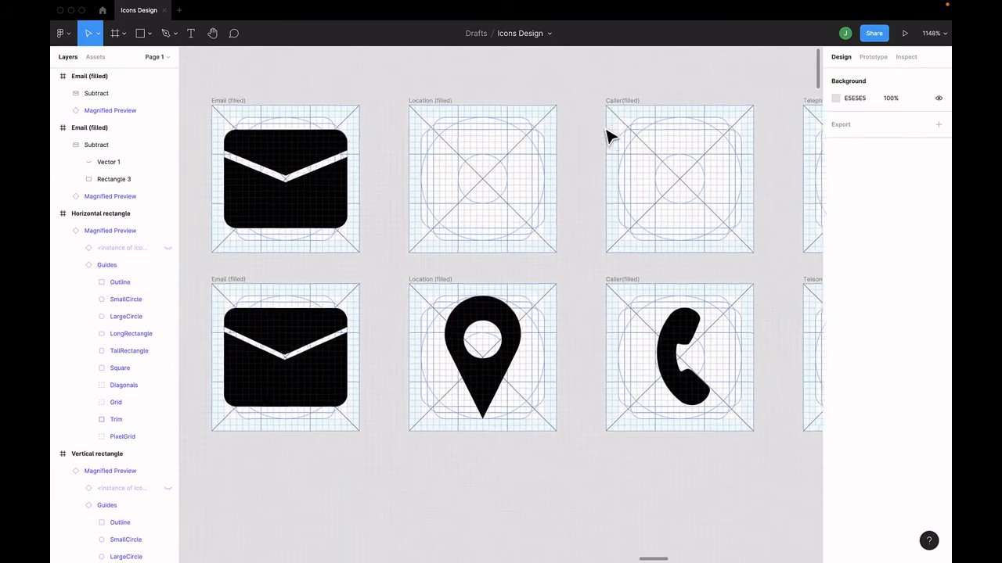
Draw a triangle polygon about 22 × 24 at X 2, Y 2 in the empty Location (filled) frame and flatten it
scroll(559, 144, "up", 2)
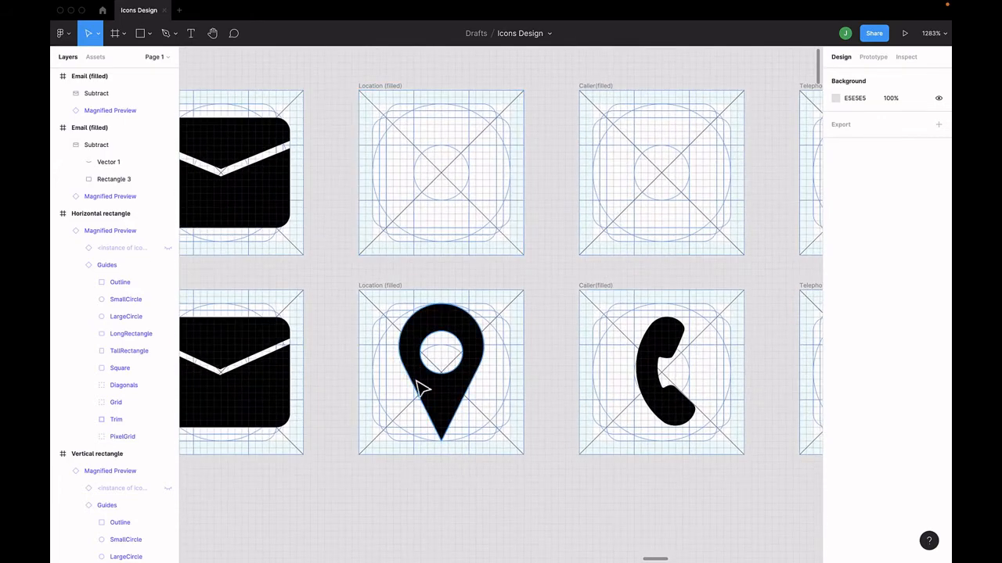
scroll(530, 284, "up", 3)
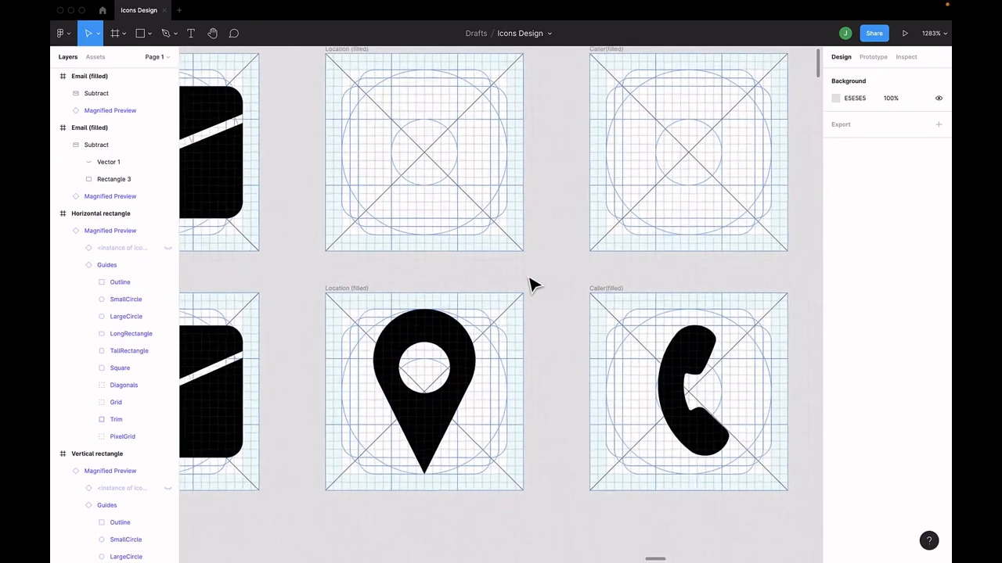
scroll(499, 354, "down", 3)
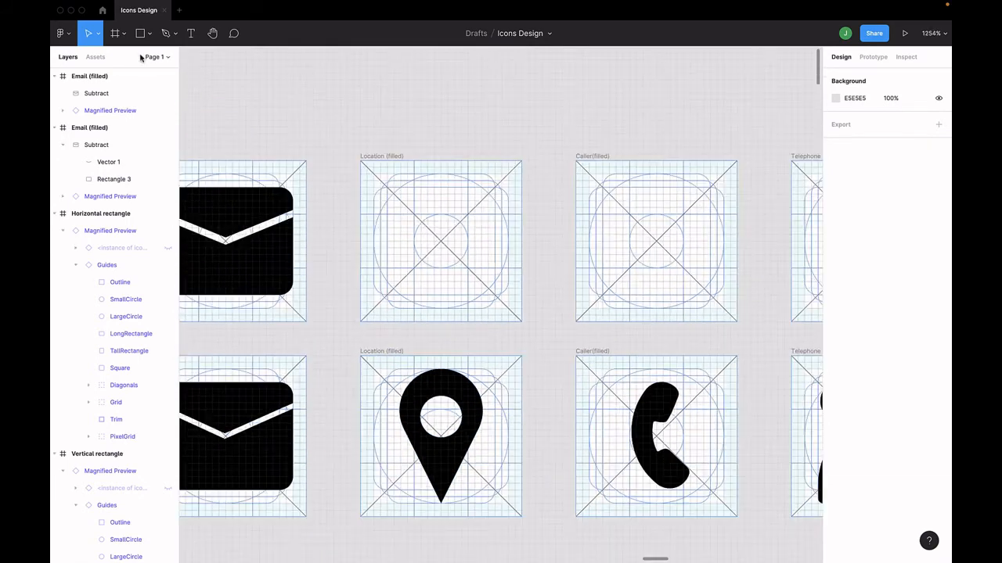
left_click(151, 34)
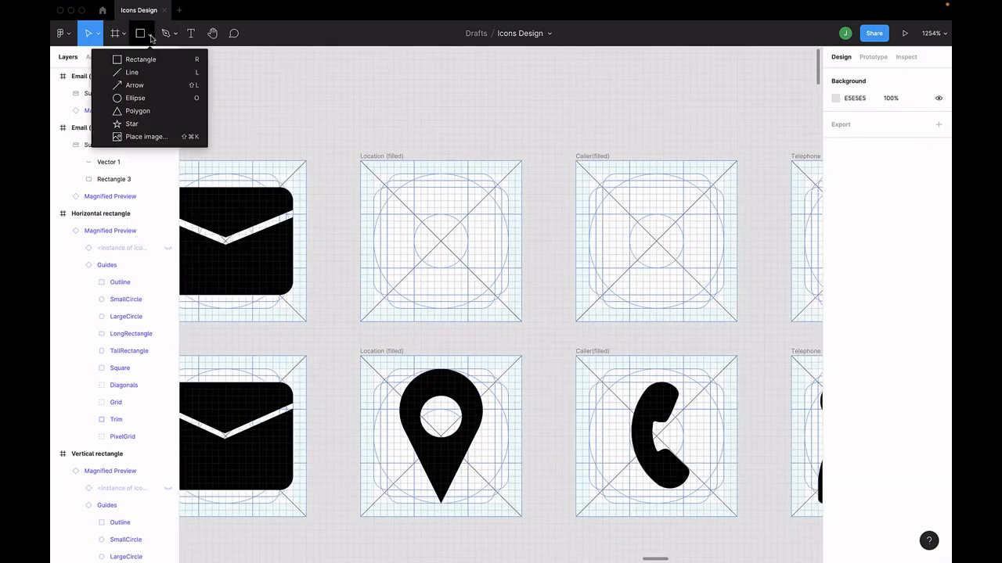
left_click(148, 107)
left_click_drag(373, 173, 523, 339)
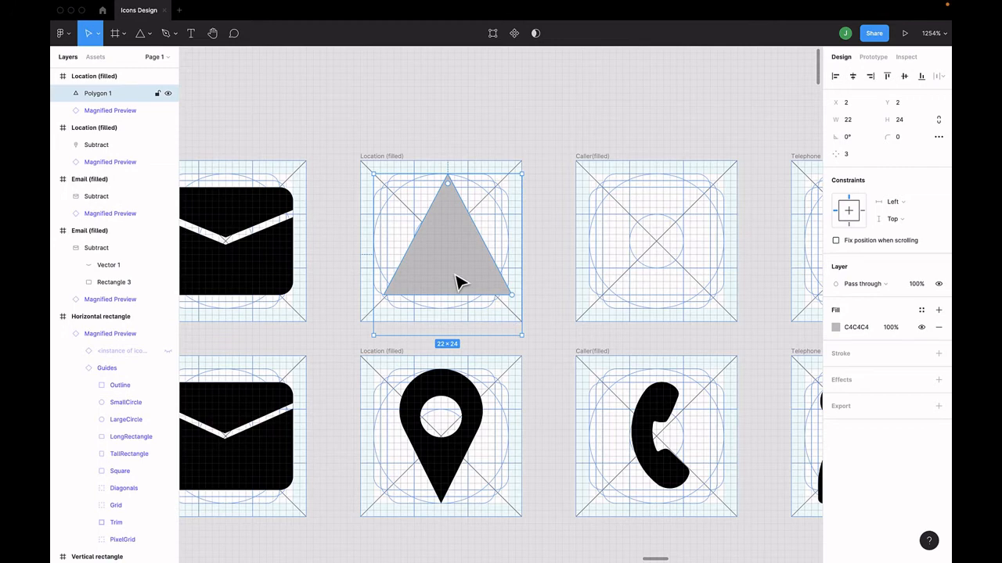
right_click(459, 282)
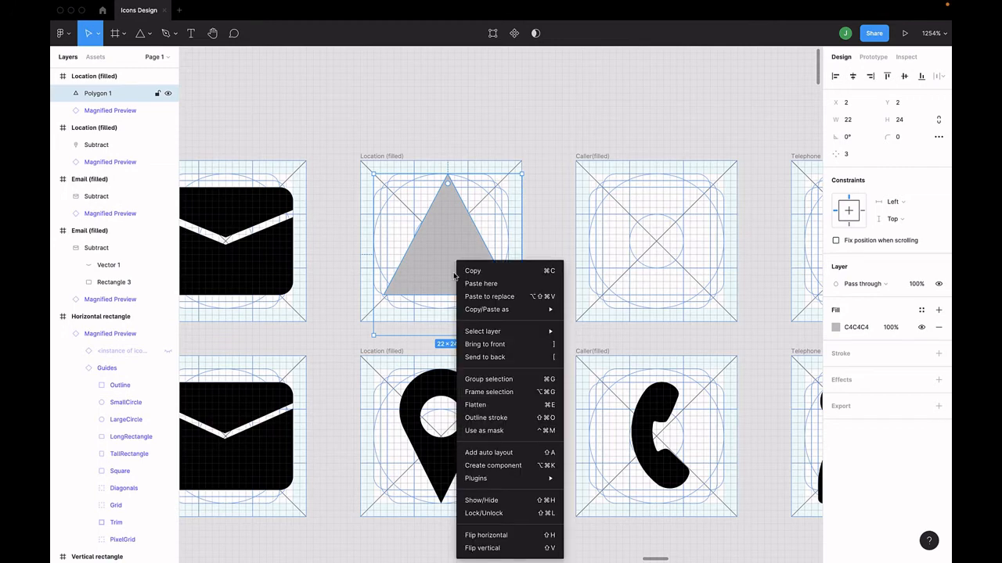
left_click(508, 407)
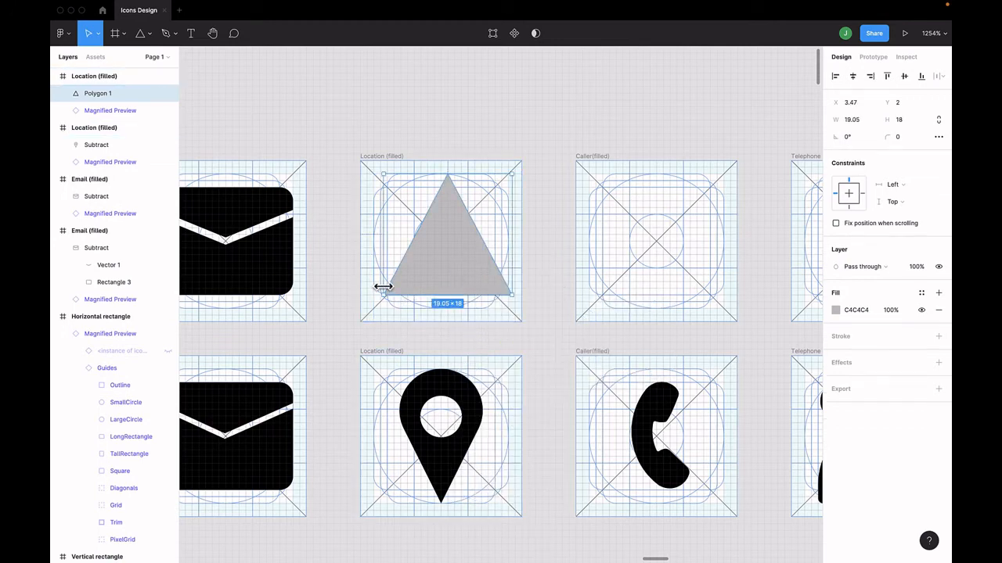
Resize the flattened triangle to 20 × 20 within the location keylines and flip it vertically
left_click_drag(383, 288, 372, 287)
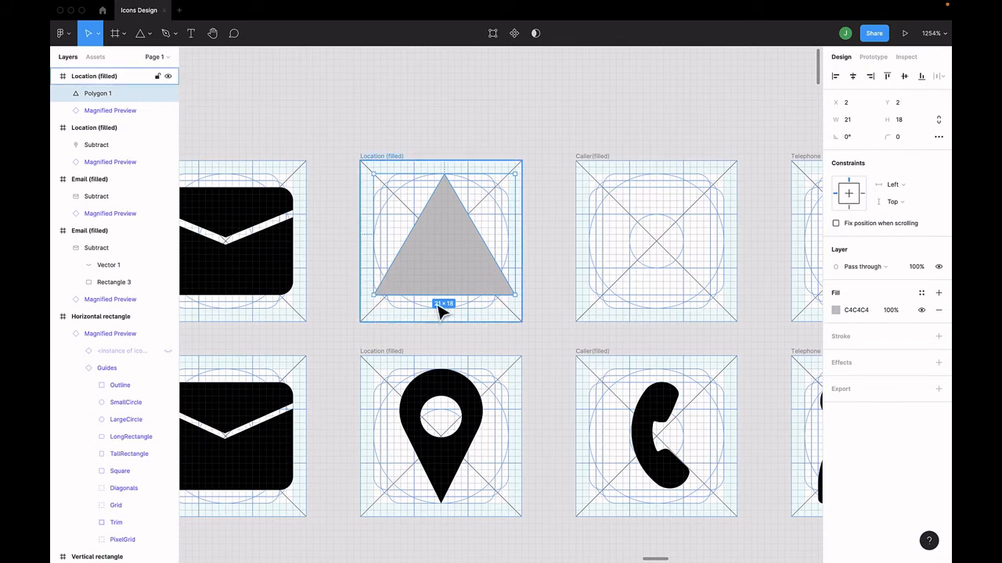
left_click_drag(443, 295, 443, 309)
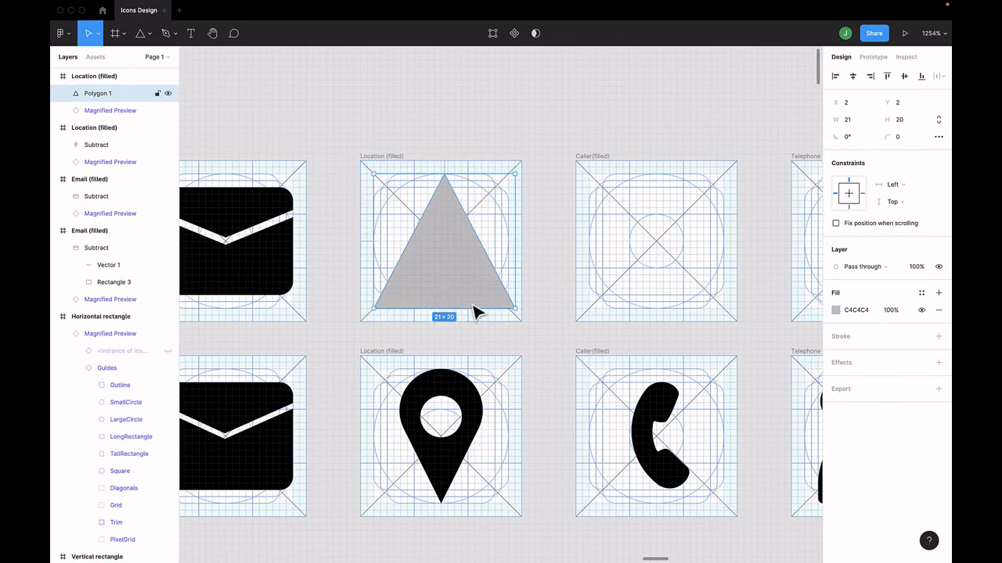
left_click_drag(517, 278, 508, 278)
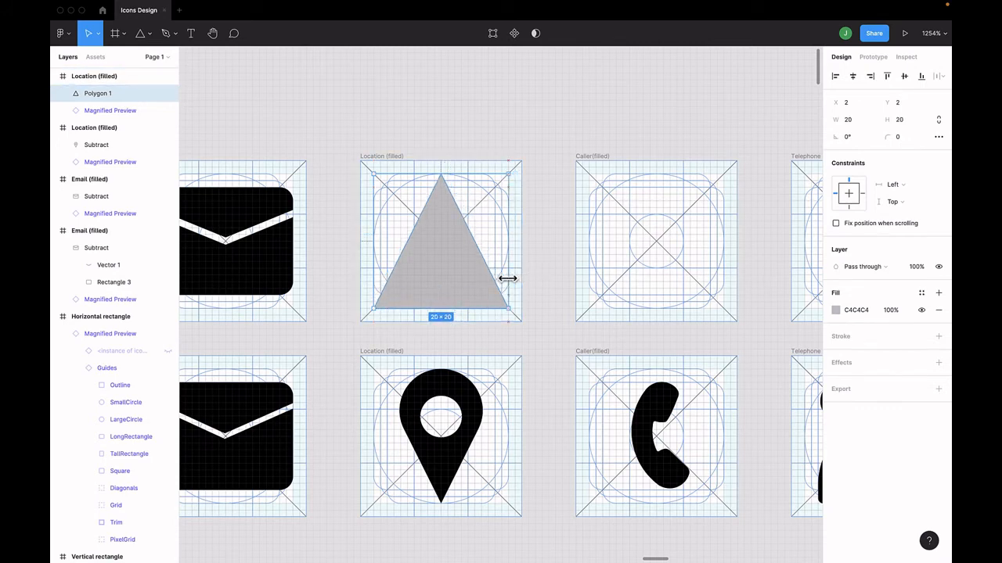
scroll(454, 176, "down", 2)
right_click(444, 155)
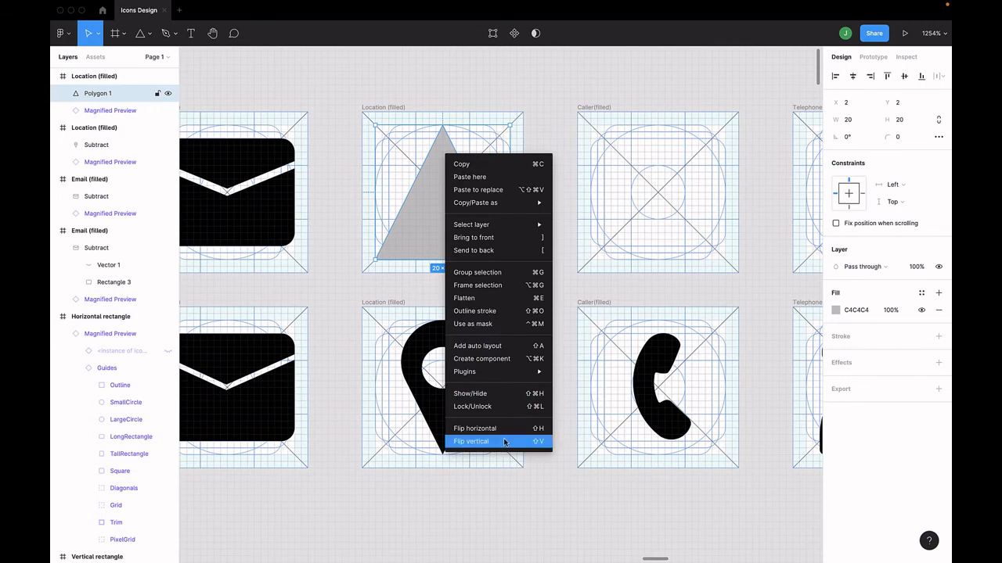
left_click(504, 443)
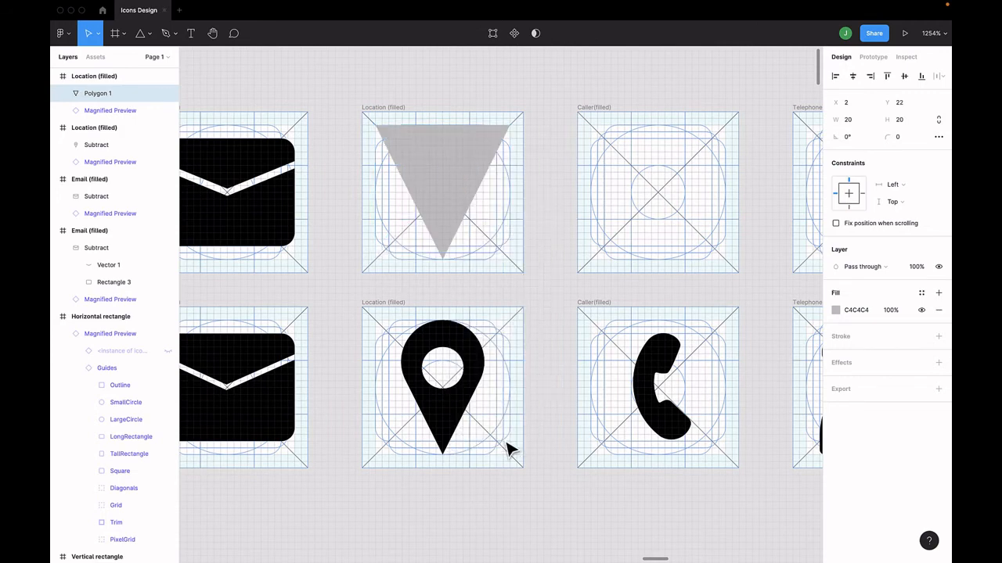
double_click(432, 149)
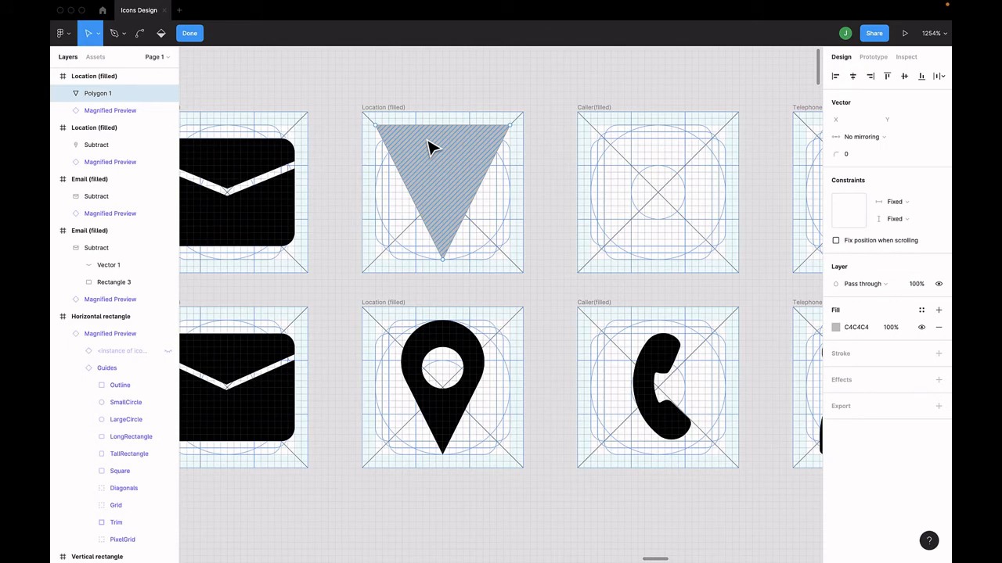
left_click(376, 127)
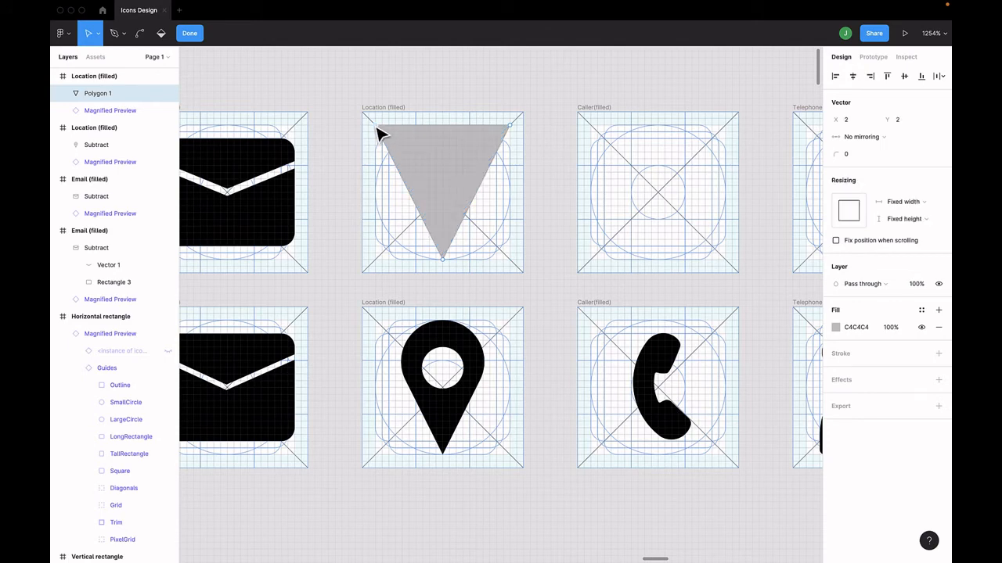
key("Escape")
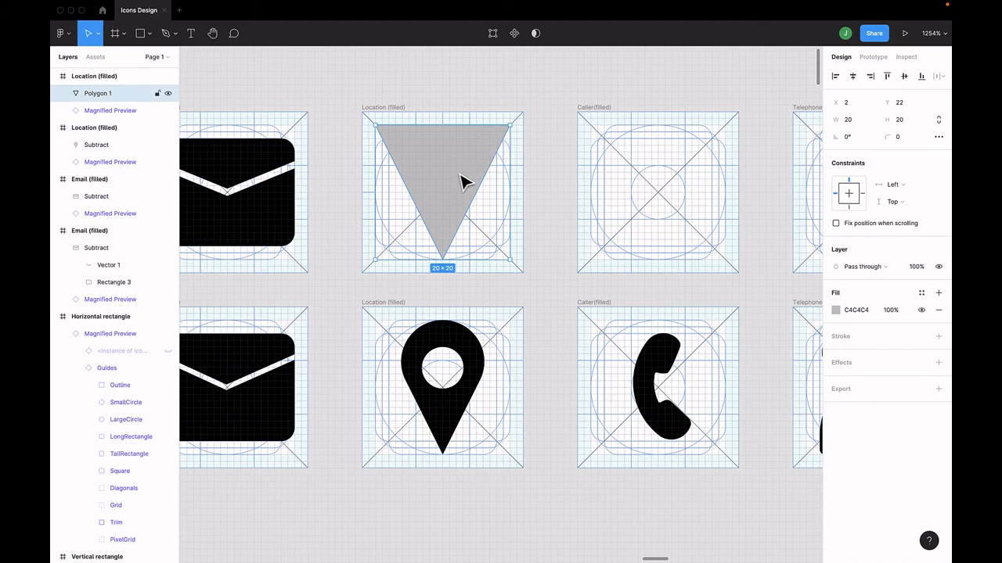
Duplicate the inverted triangle in place and fill the copy with dark navy 081F3F from the document colors
key("ctrl+d")
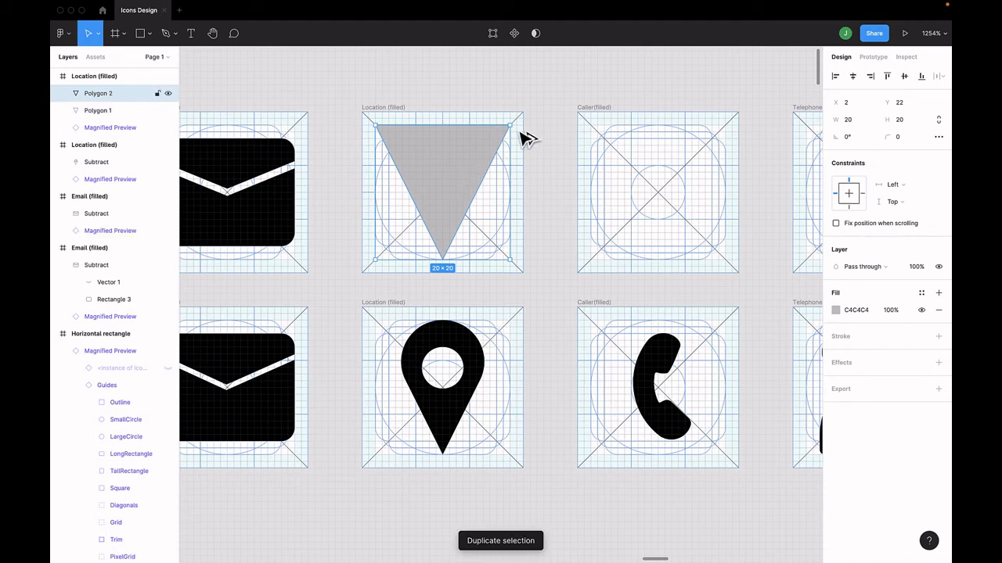
left_click(835, 310)
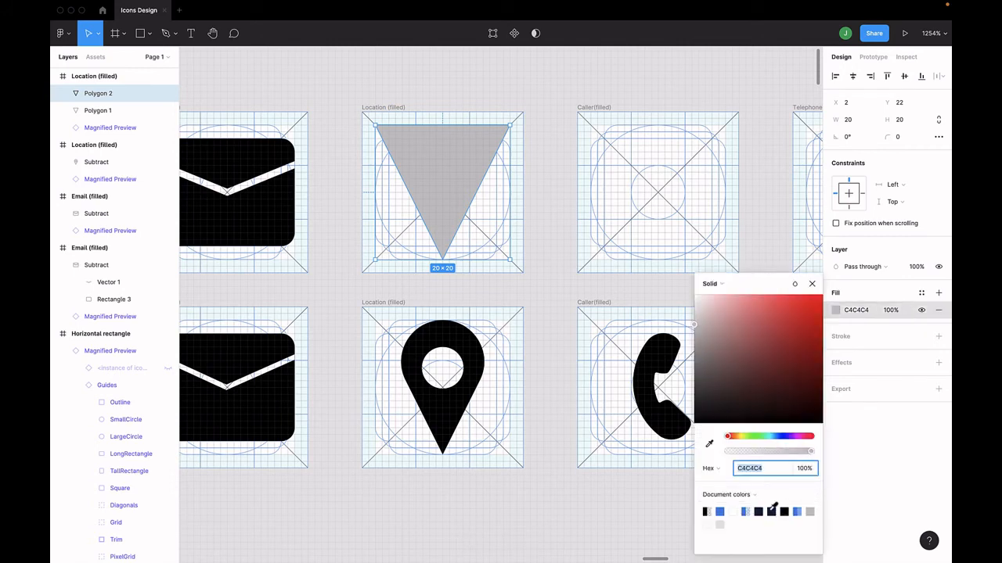
left_click(720, 511)
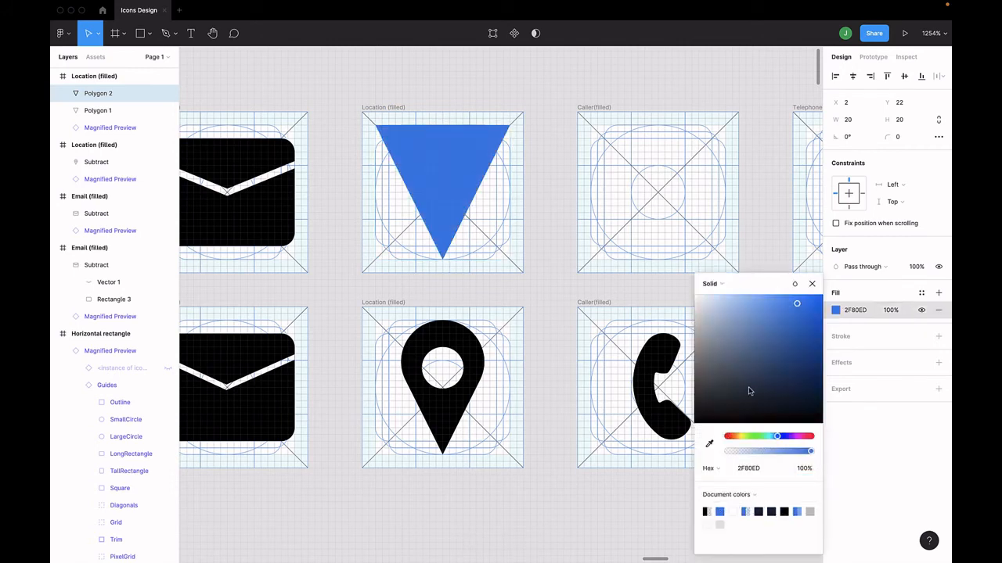
left_click(758, 511)
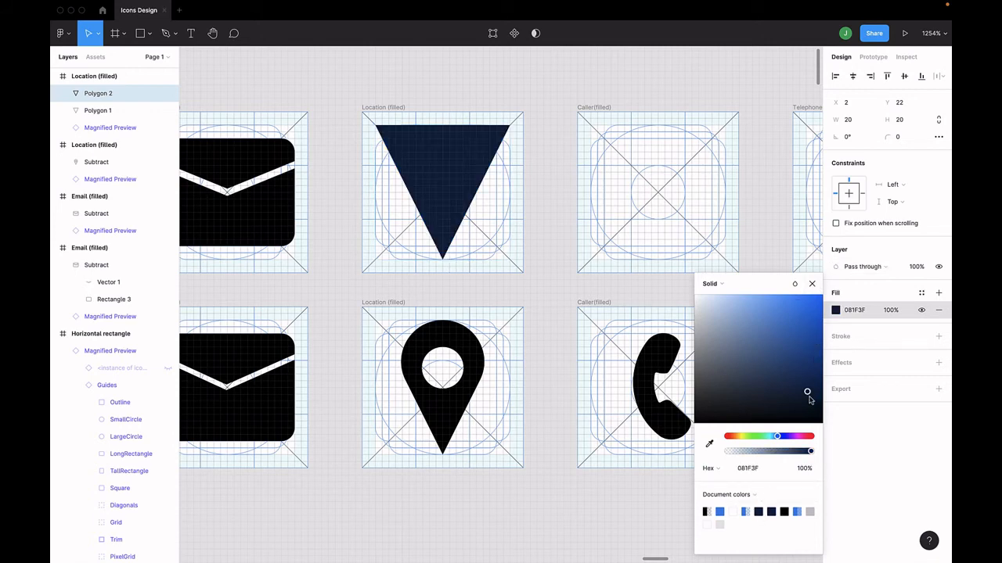
left_click(811, 283)
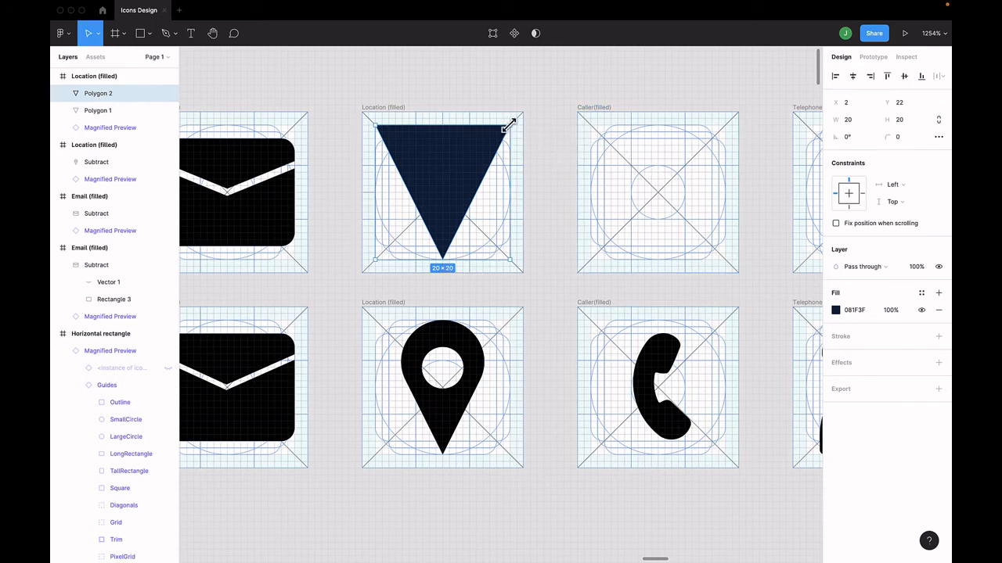
Scale the navy triangle down to 12 × 12, keeping it centered inside the gray triangle
left_click_drag(509, 124, 491, 146)
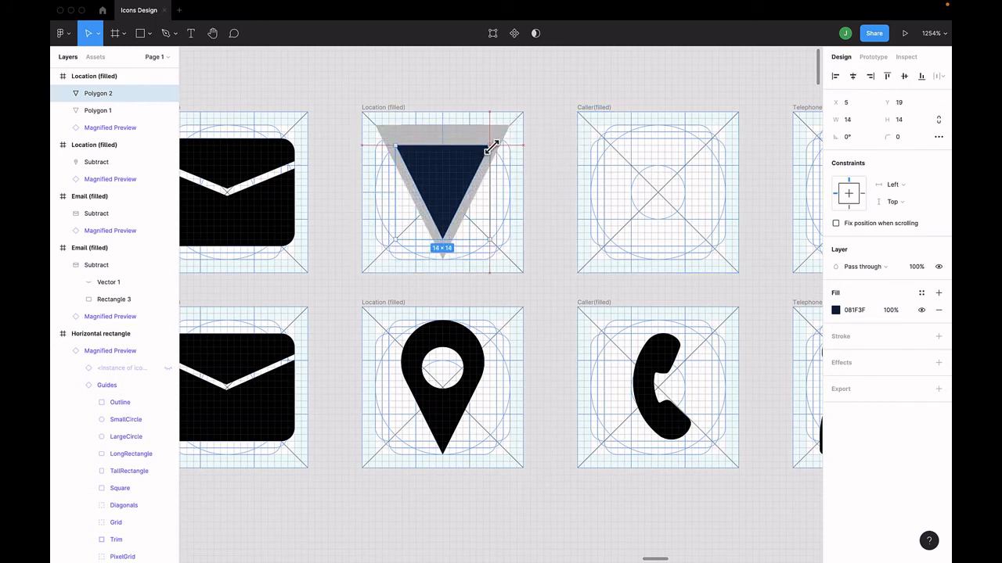
left_click_drag(492, 147, 481, 159)
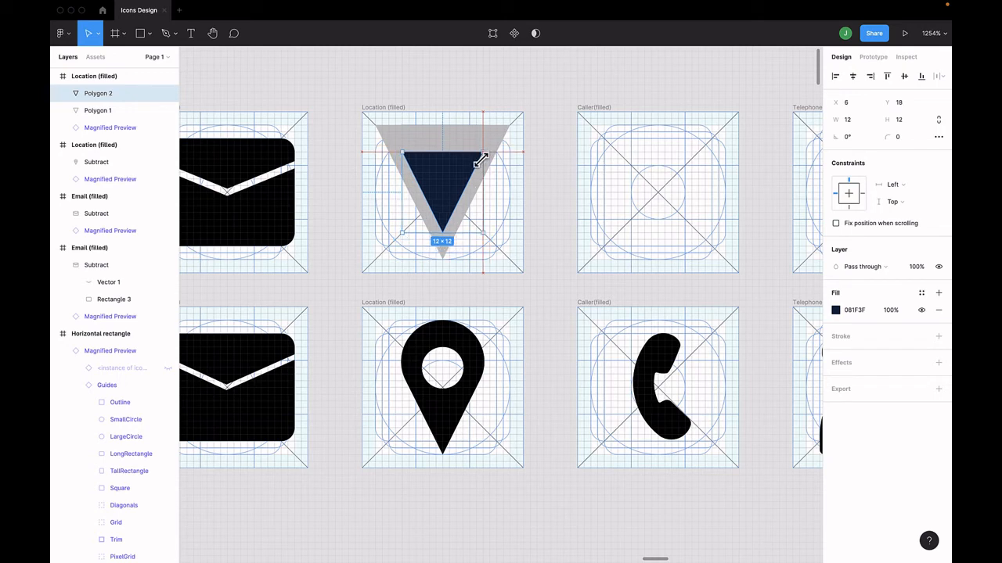
scroll(480, 159, "up", 5)
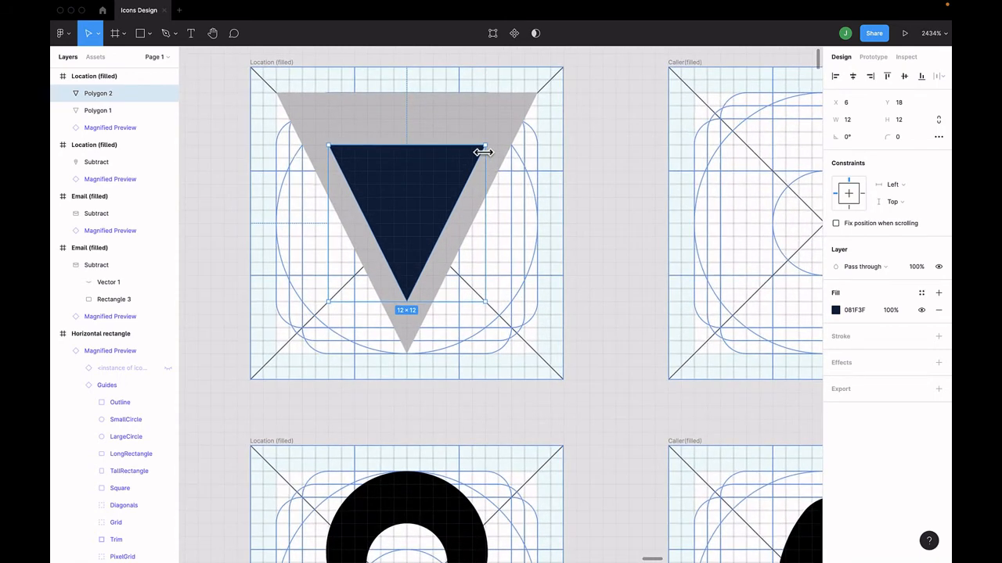
left_click_drag(485, 145, 481, 157)
left_click(472, 275)
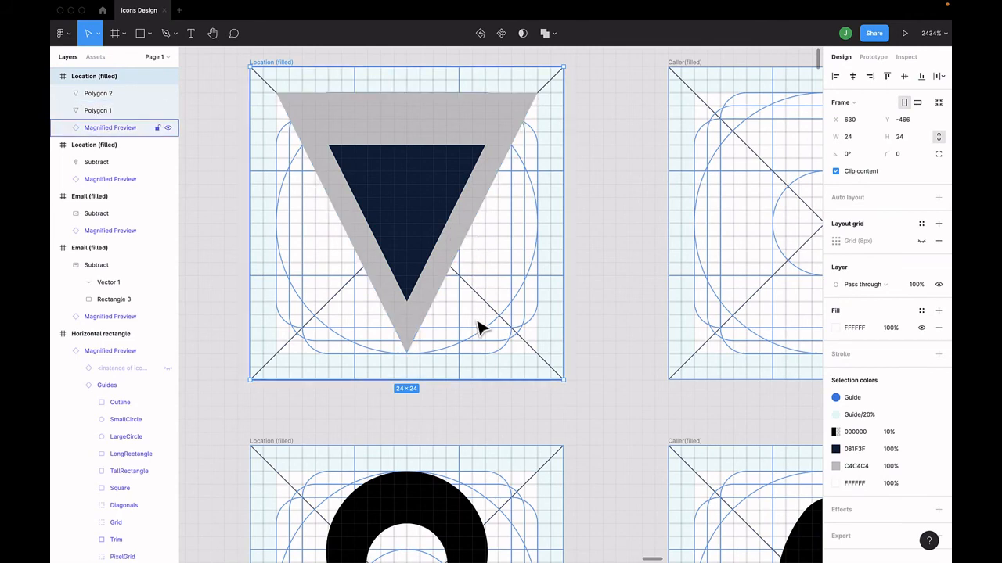
Round the gray triangle's two upper corner points with a corner radius of 30 to form the pin head
left_click(410, 188)
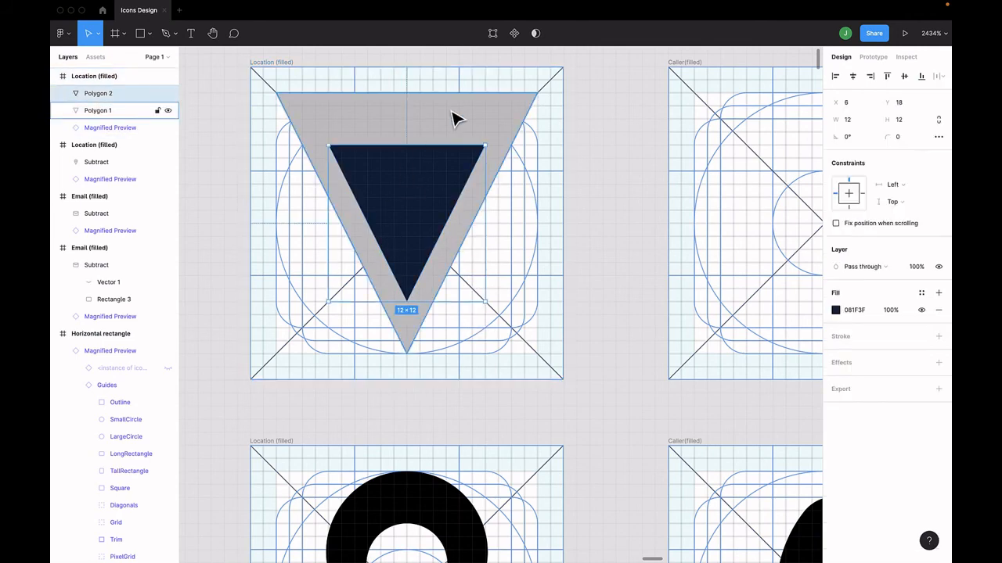
left_click(456, 117)
double_click(456, 117)
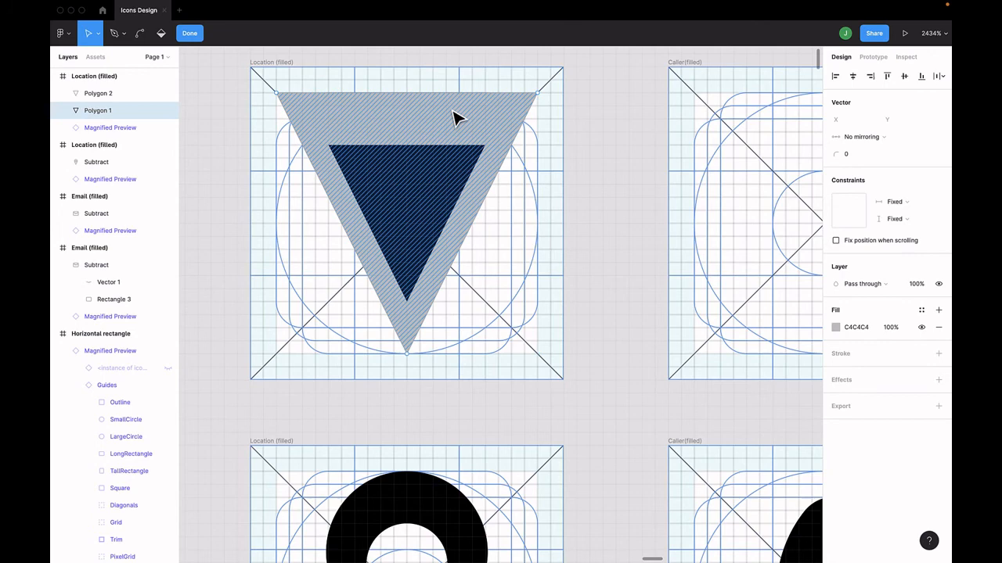
left_click(277, 93)
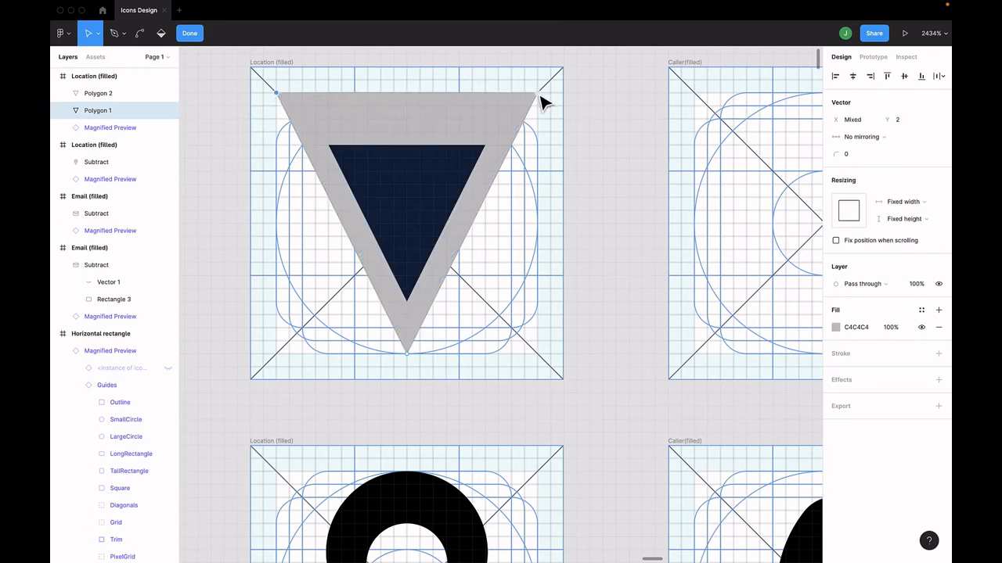
left_click_drag(834, 153, 851, 154)
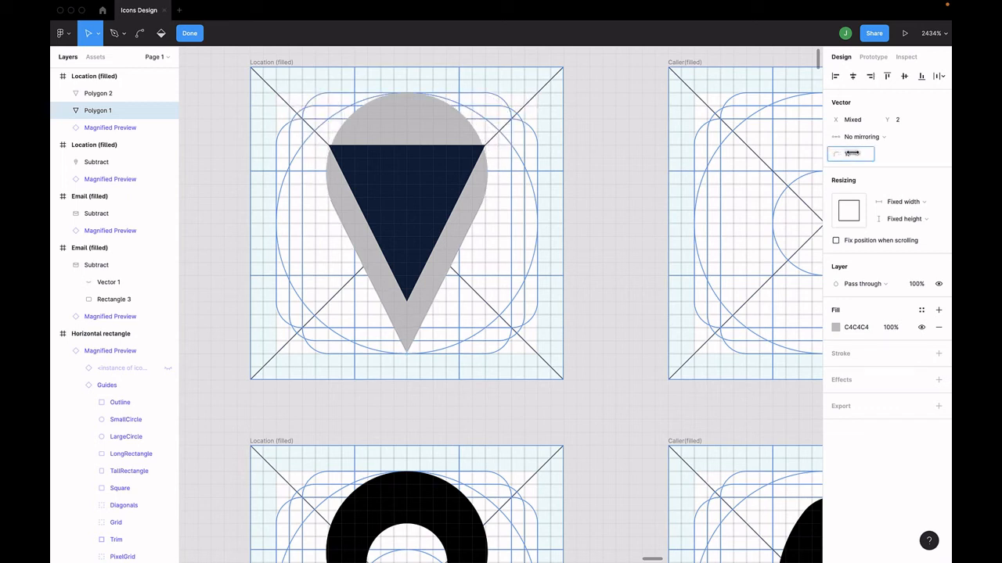
left_click_drag(860, 153, 834, 153)
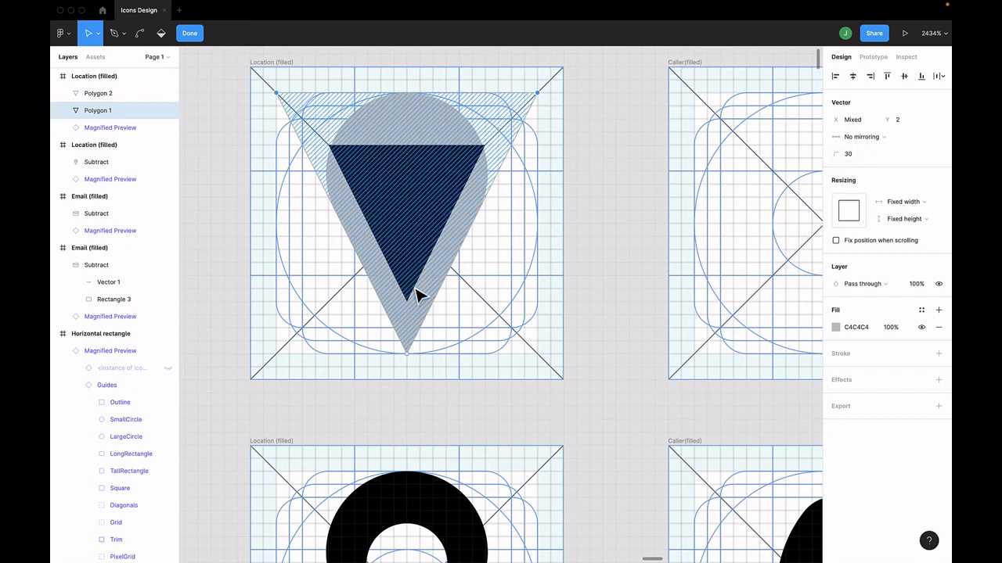
Round the gray pin's lower tip with a corner radius of 1 and finish editing its vector points
left_click(864, 155)
type("1")
key("Return")
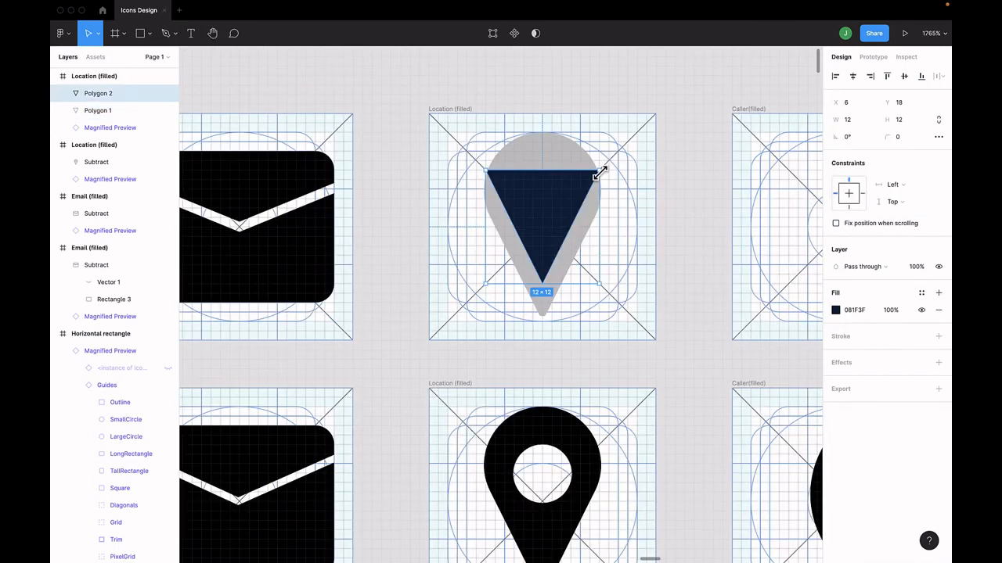
Scale the navy triangle to 10 × 10 about its center and round all three corner points with radius 35 into a circle
left_click_drag(599, 171, 590, 180)
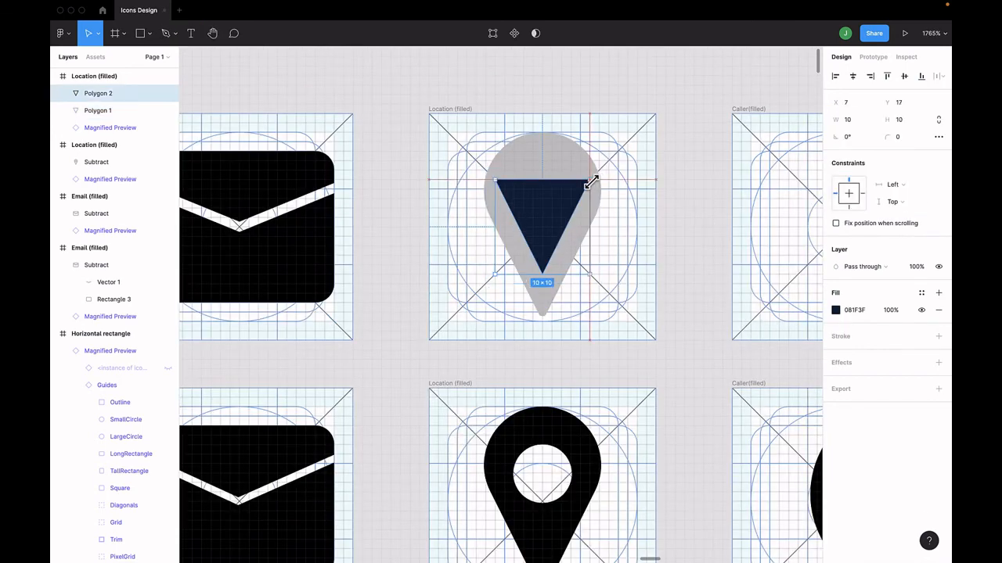
scroll(595, 184, "right", 3)
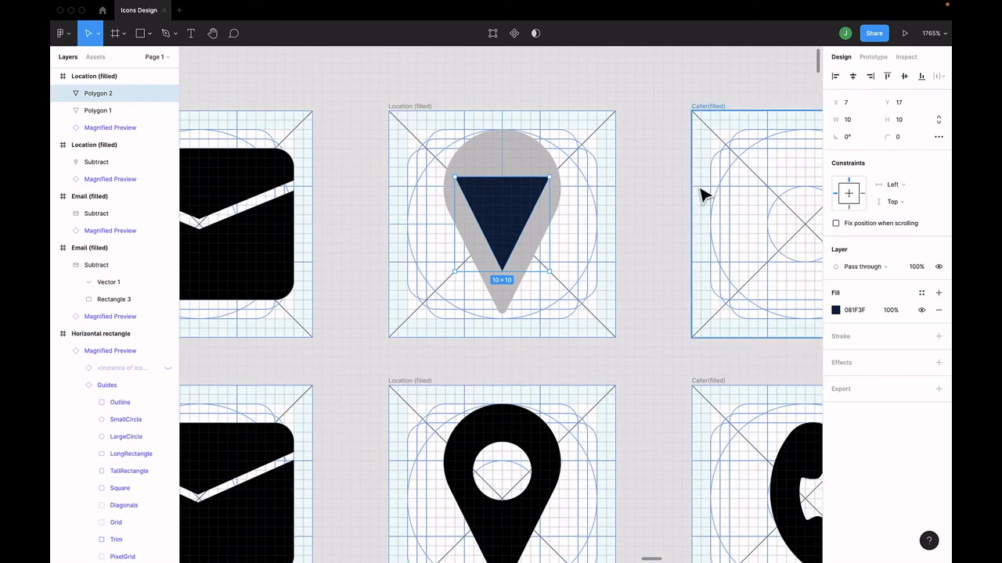
key("Return")
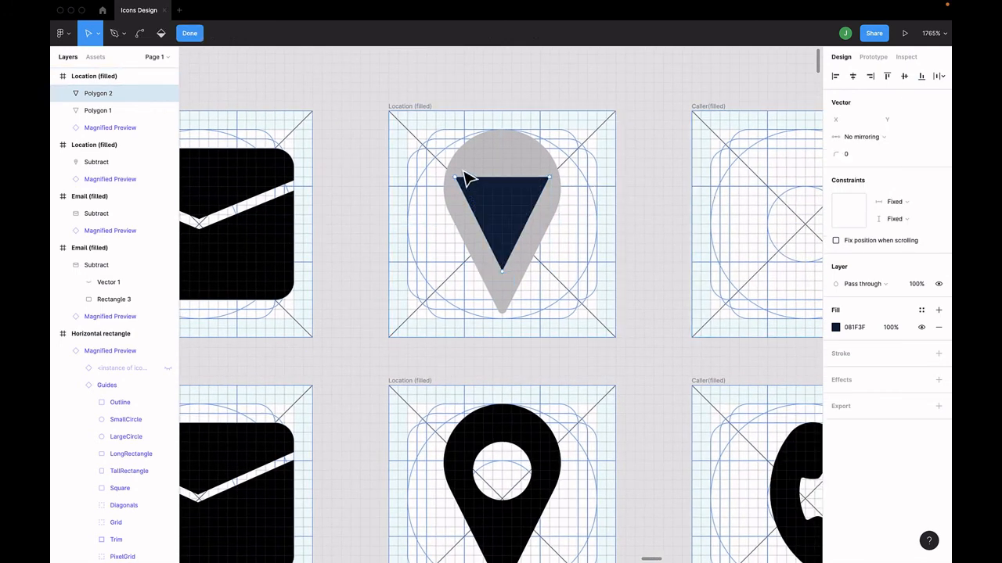
key("super")
mouse_move(454, 179)
left_mouse_down()
mouse_move(540, 299)
mouse_move(568, 284)
left_mouse_up()
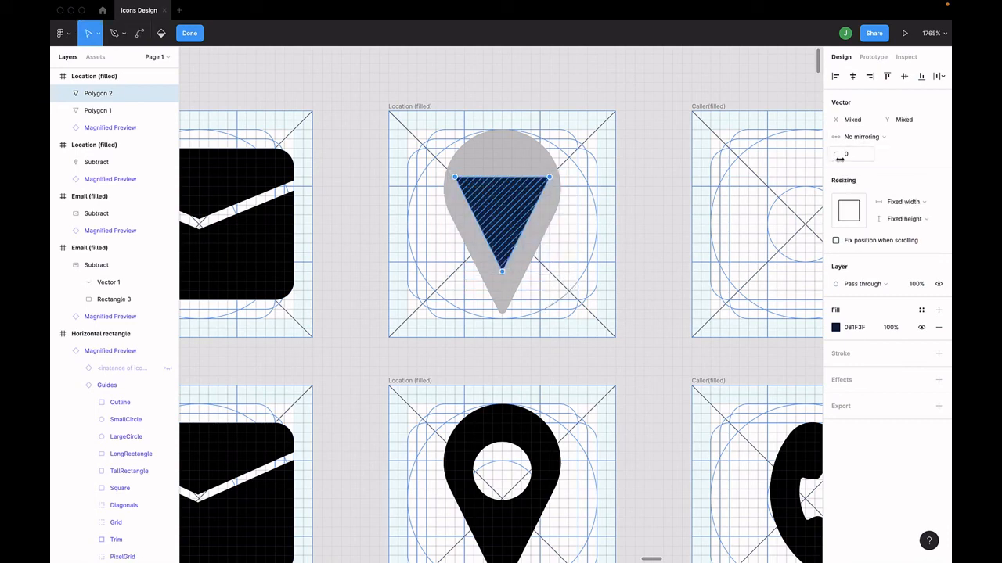
left_click_drag(839, 157, 879, 157)
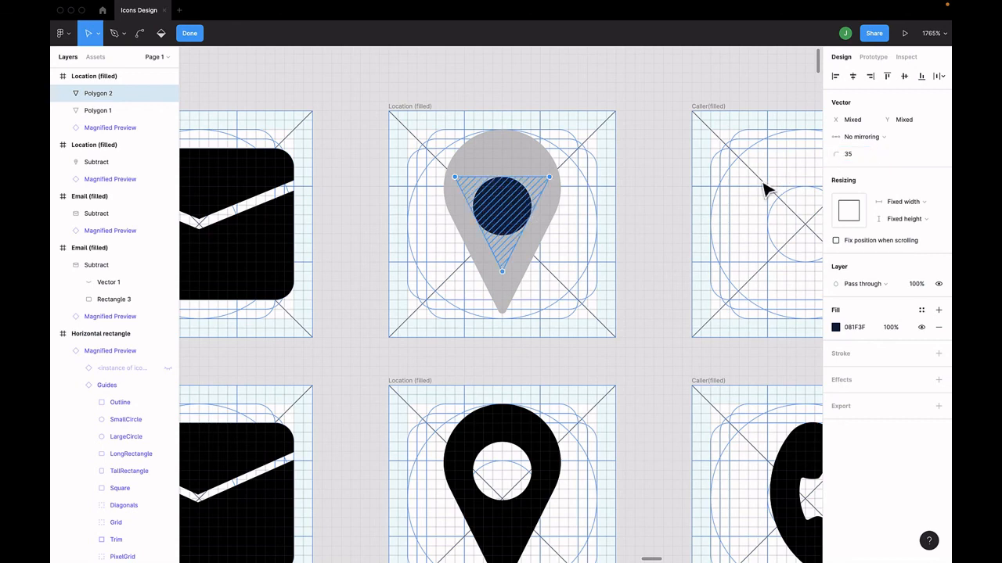
Move the navy circle up inside the gray pin to Y 16 and subtract it from the pin to cut the hole
key("Escape")
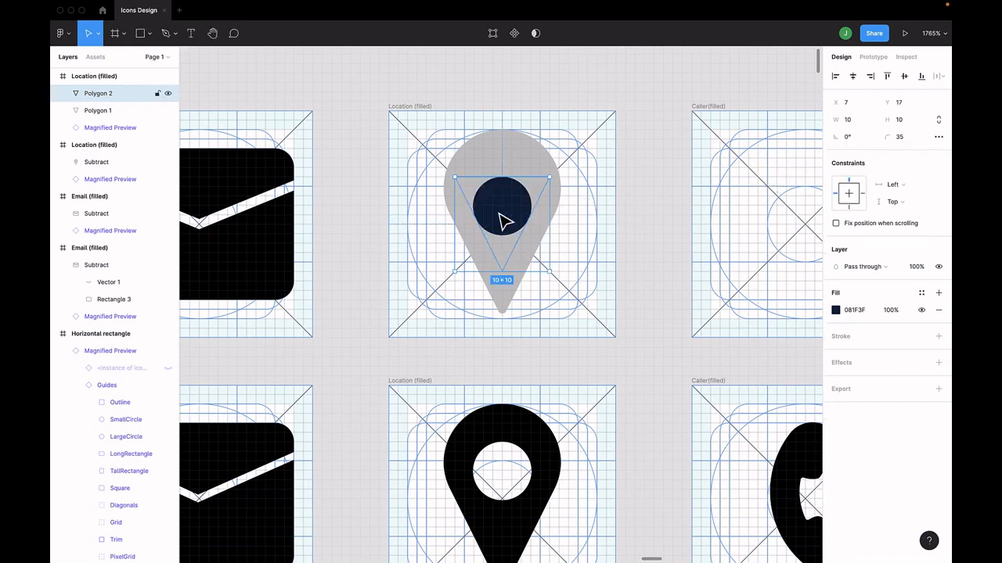
left_click_drag(510, 207, 514, 198)
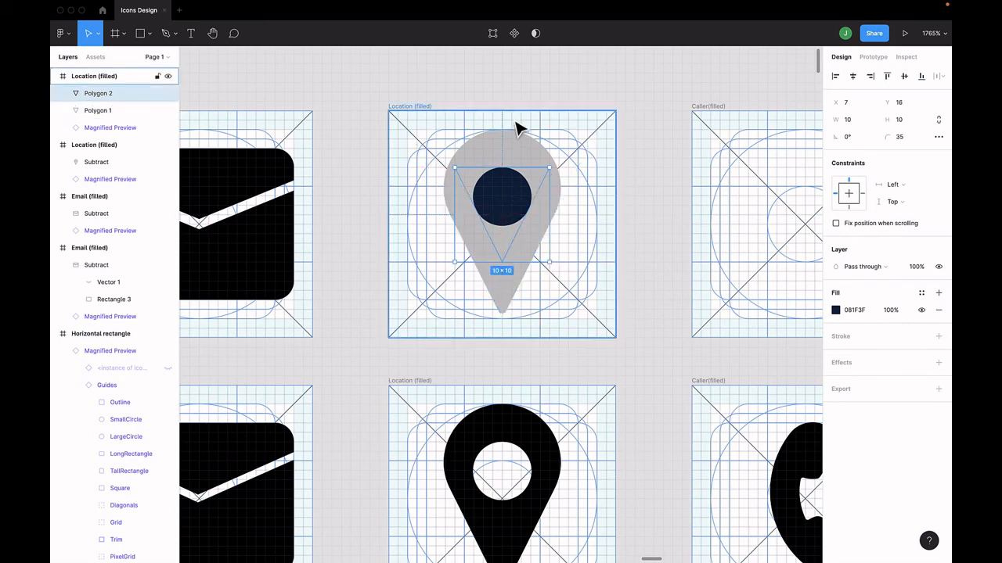
left_click(516, 154, "shift")
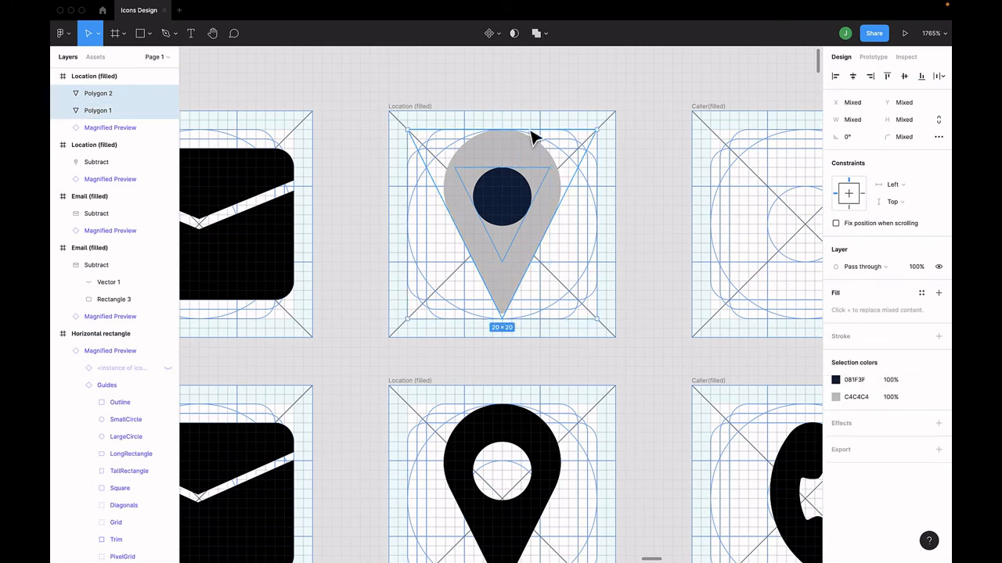
left_click(539, 33)
left_click(538, 73)
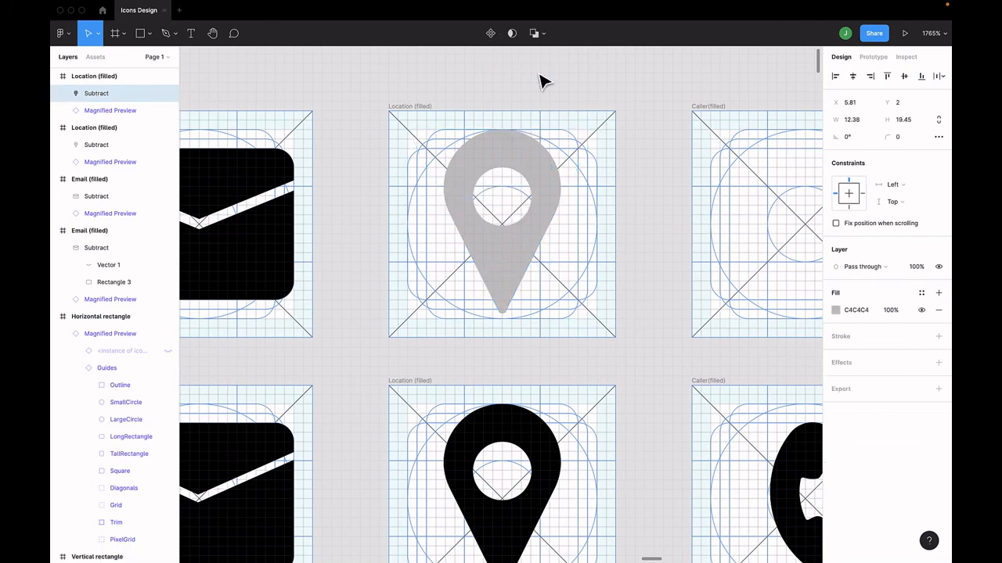
Flatten the subtracted location pin into a single shape and fill it with black (000000)
left_click(546, 33)
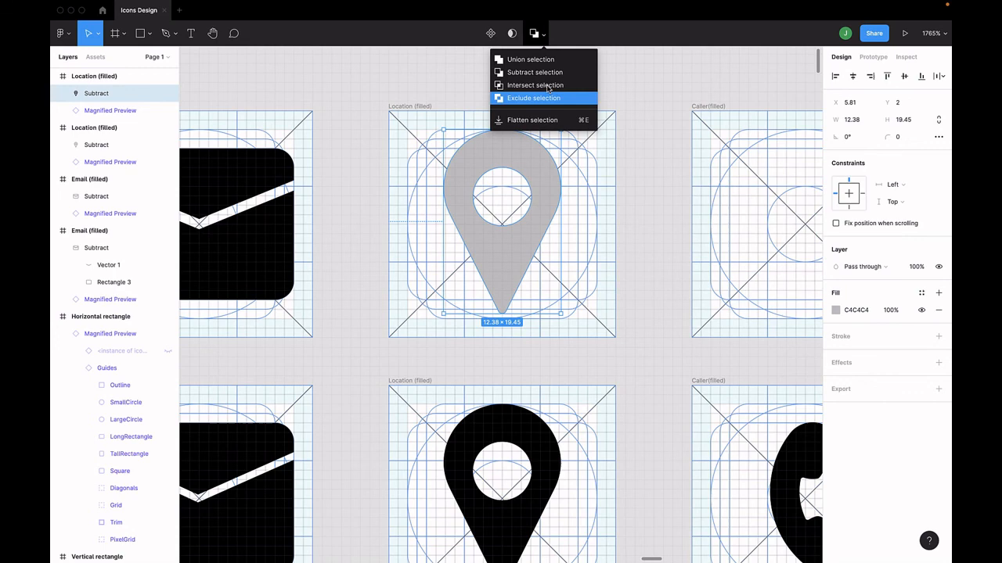
left_click(544, 120)
left_click(835, 310)
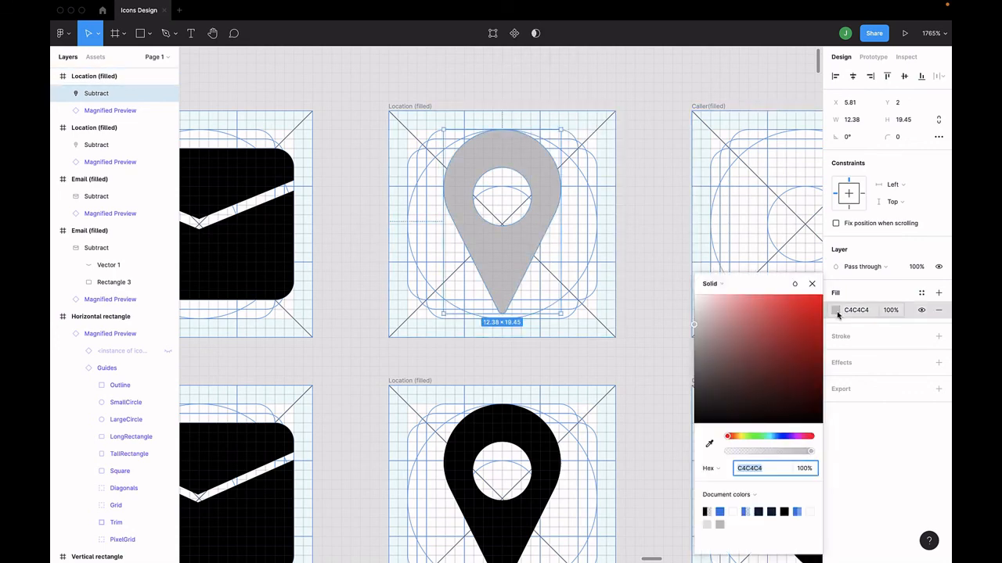
left_click(783, 510)
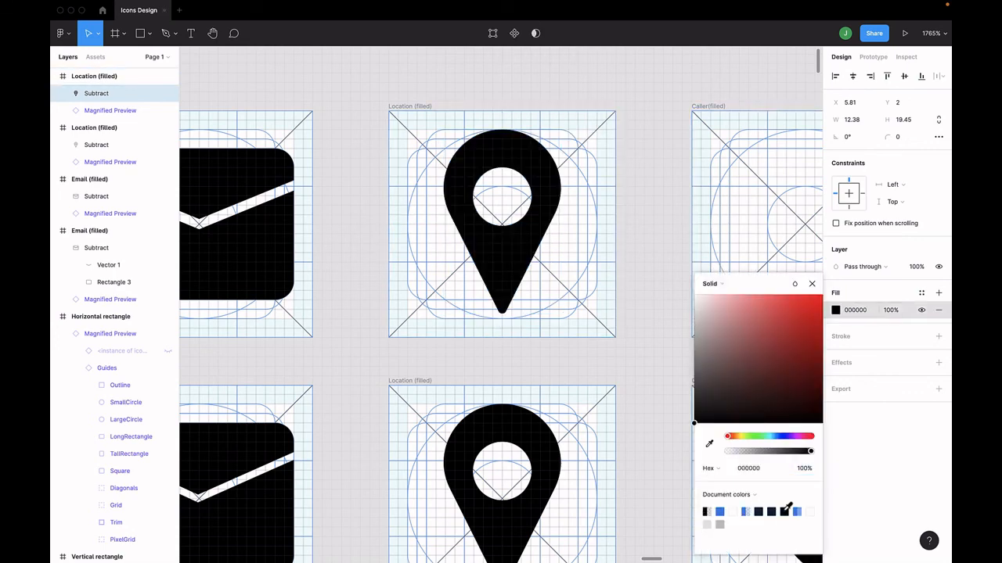
left_click(646, 400)
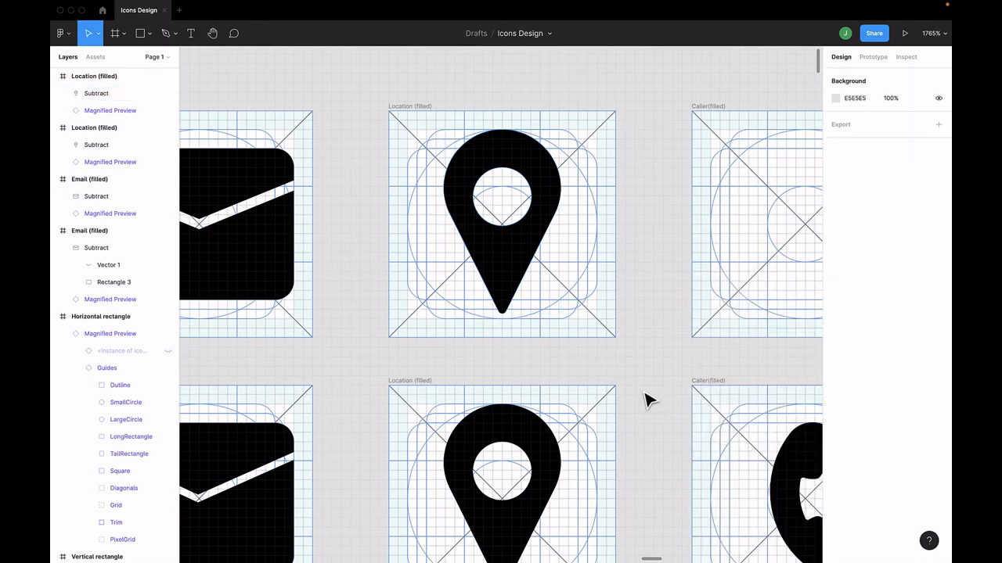